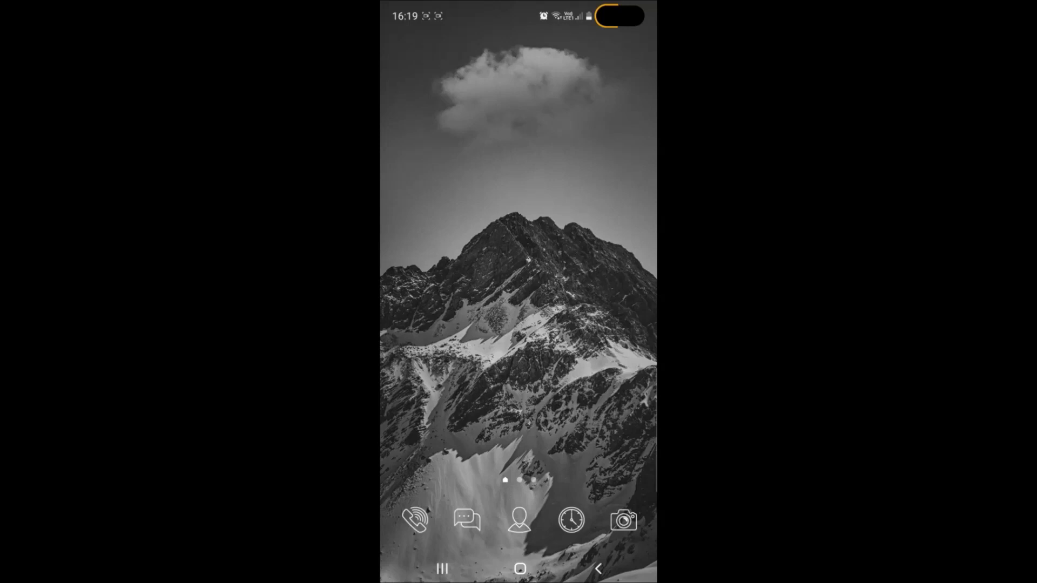
# Reboot the phone into Safe mode from the power menu, then pull down the notification shade.
pyautogui.press('XF86PowerOff')
pyautogui.click(520, 172)
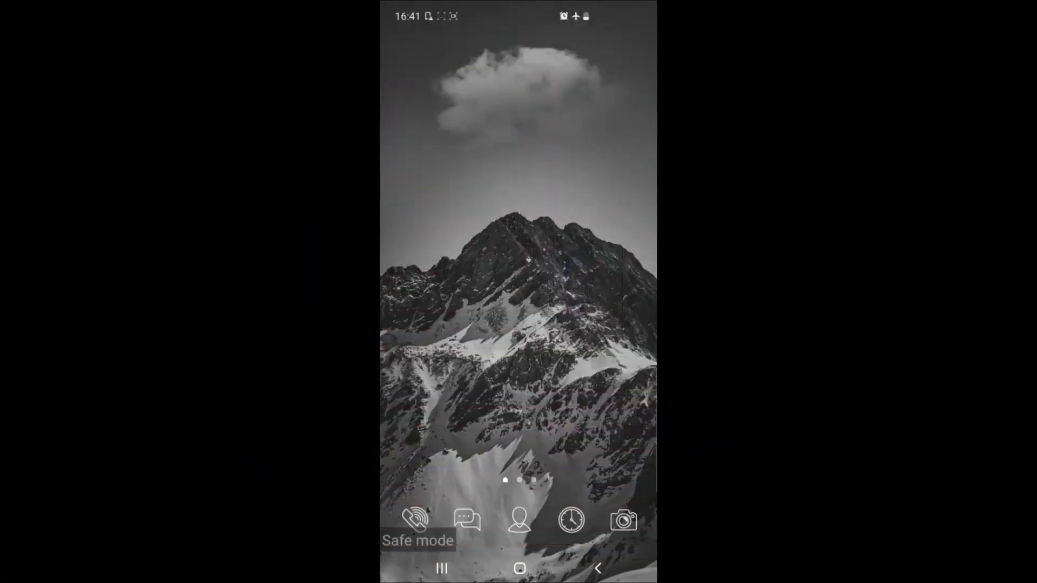
pyautogui.moveTo(519, 8); pyautogui.dragTo(518, 324)
# Open the Airlief app's details in Apps and review its permissions.
pyautogui.moveTo(437, 203)
pyautogui.mouseDown()
pyautogui.moveTo(511, 203)
pyautogui.moveTo(478, 203)
pyautogui.mouseUp()
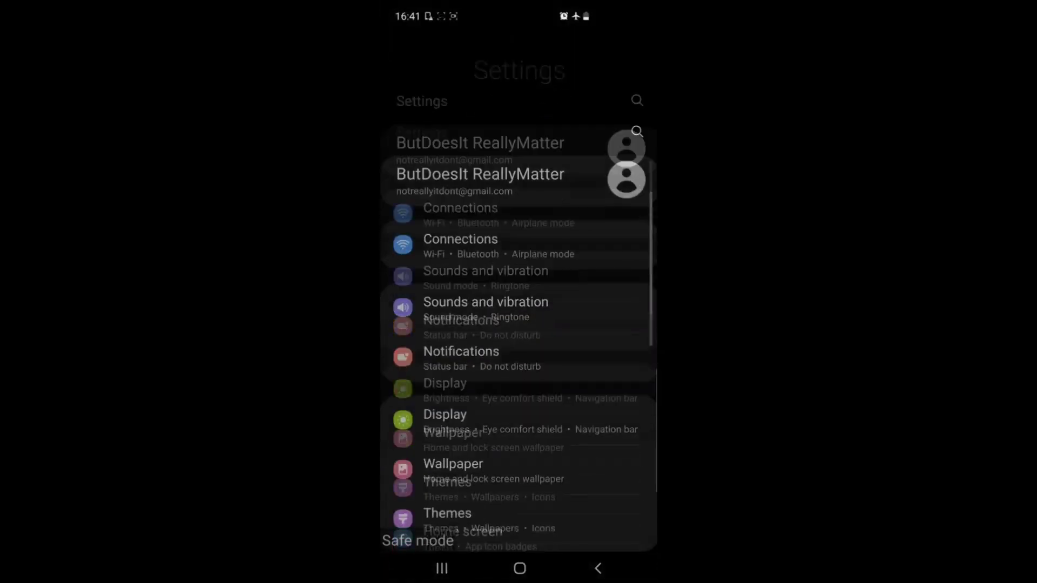
pyautogui.scroll(-5, 519, 324)
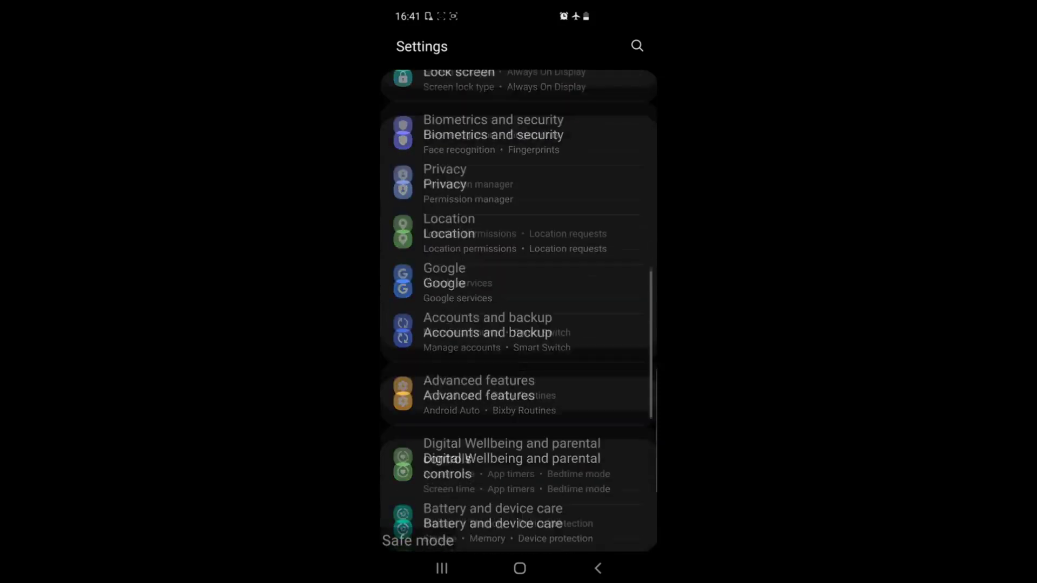
pyautogui.click(518, 320)
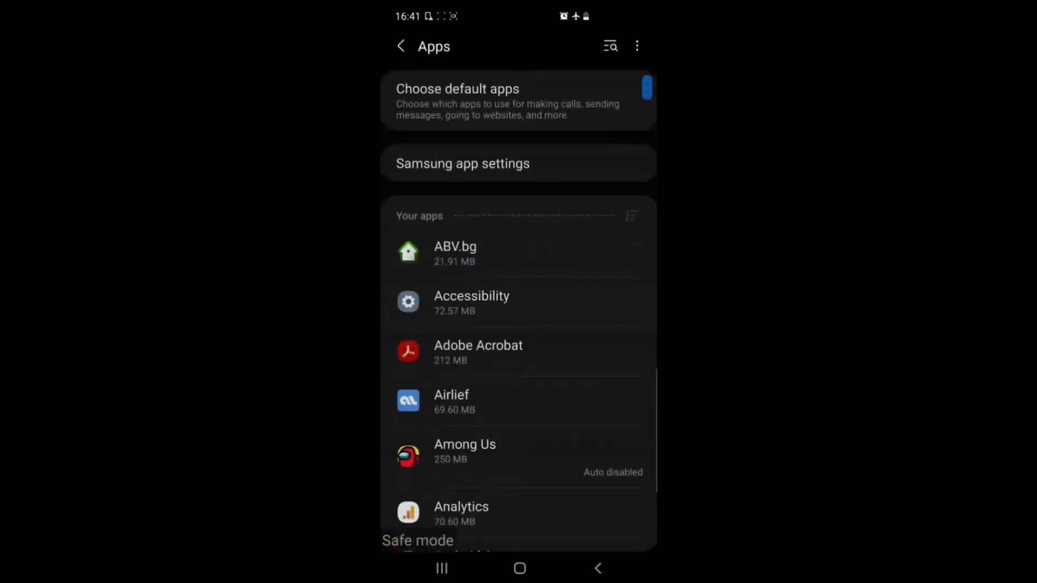
pyautogui.scroll(-3, 519, 324)
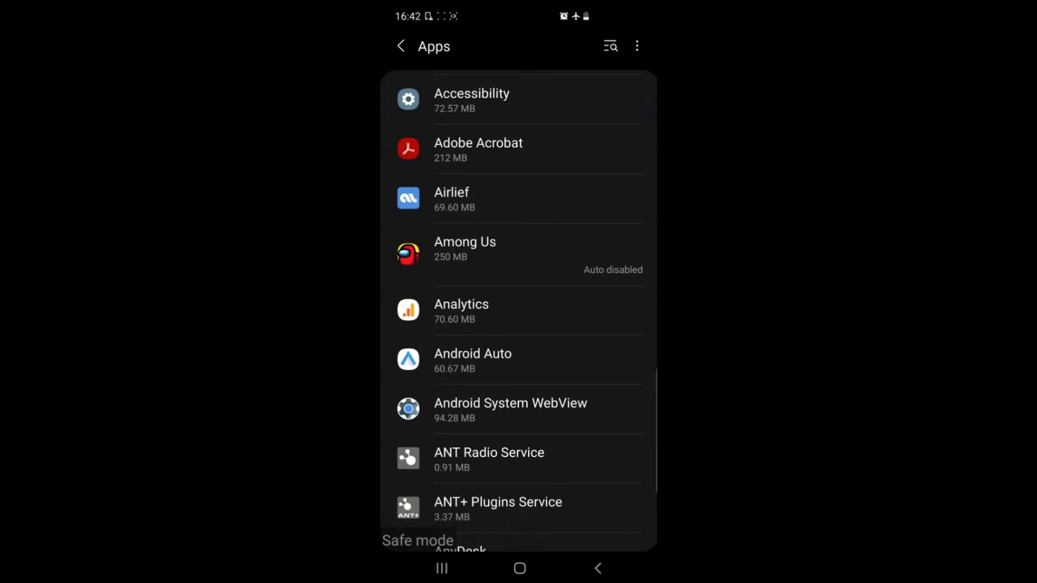
pyautogui.click(519, 198)
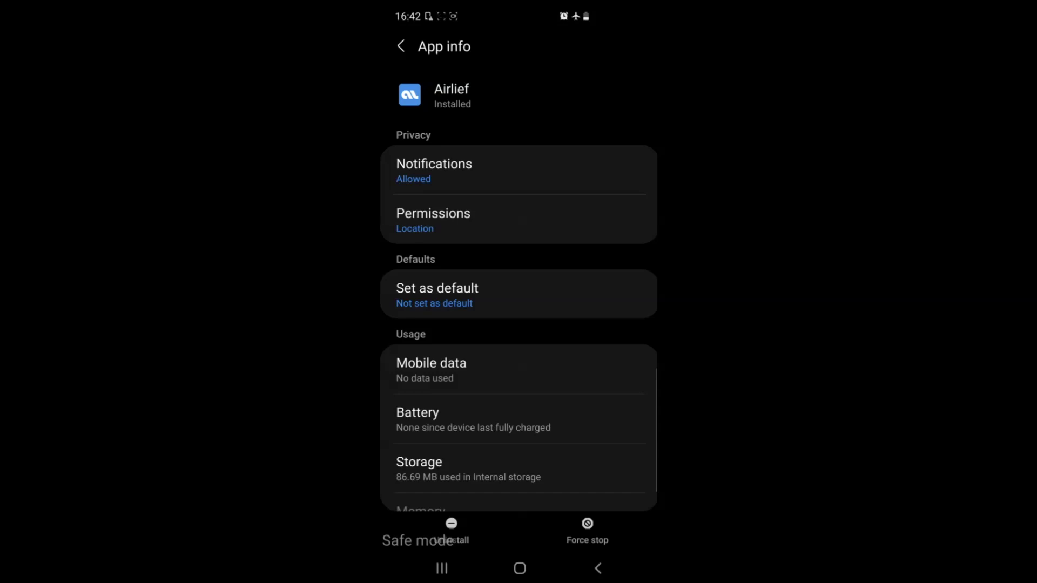
pyautogui.click(434, 219)
pyautogui.click(598, 568)
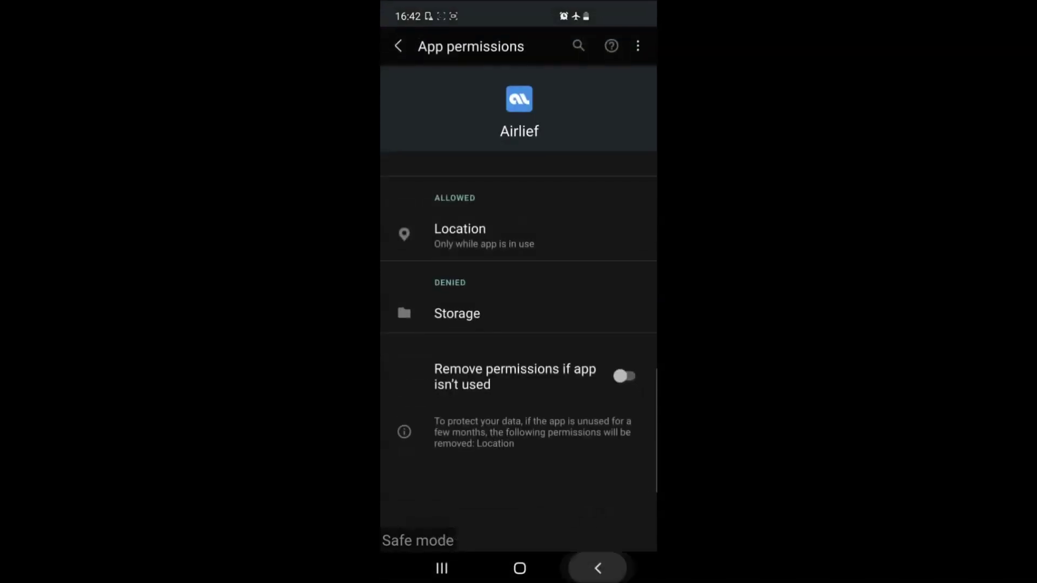
# Uninstall Airlief and return to the main Settings list.
pyautogui.click(451, 532)
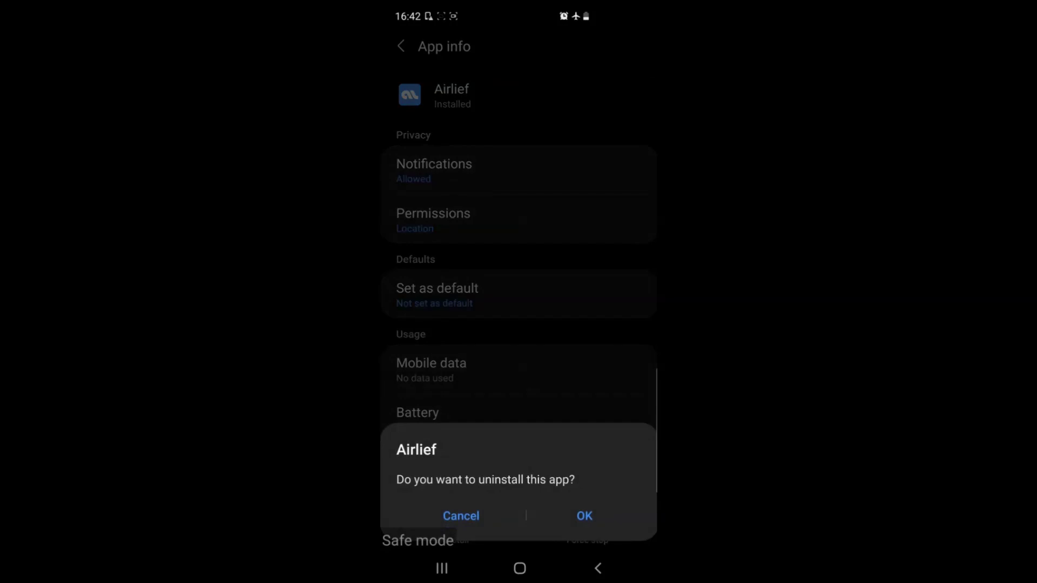
pyautogui.click(585, 515)
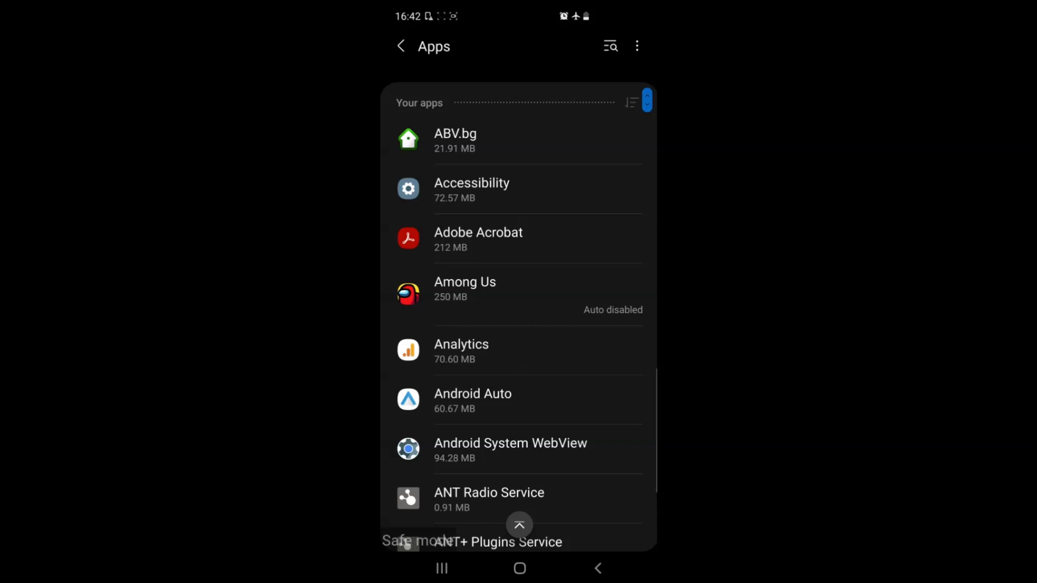
pyautogui.click(400, 47)
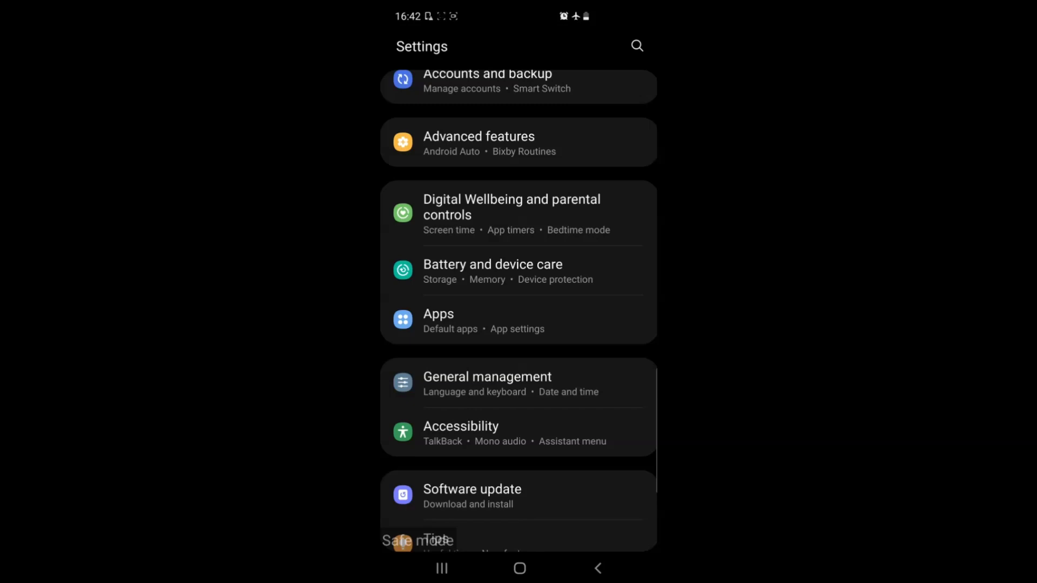
# Clean memory in Battery and device care, stopping background apps.
pyautogui.click(492, 271)
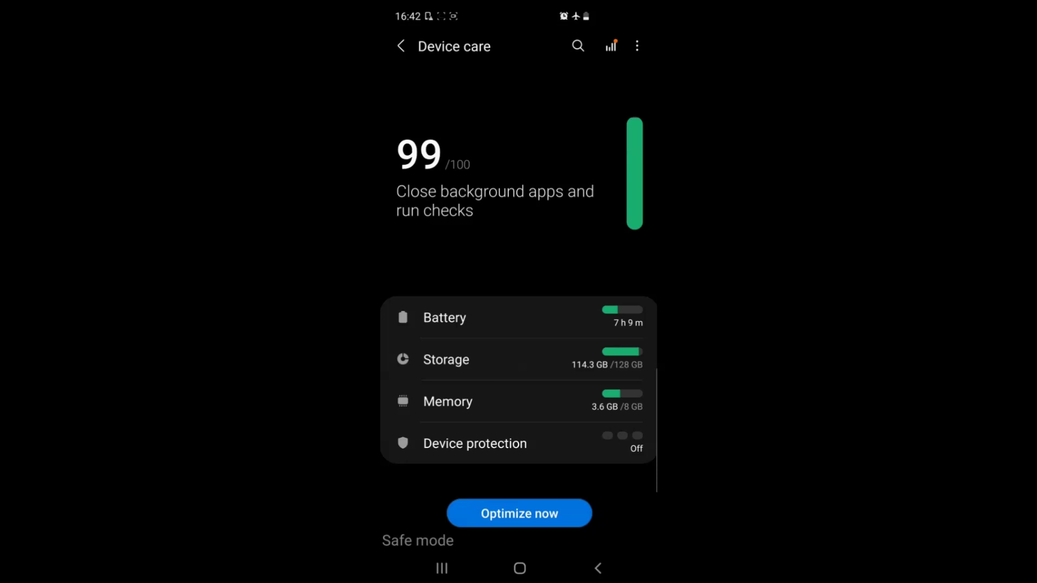
pyautogui.click(448, 401)
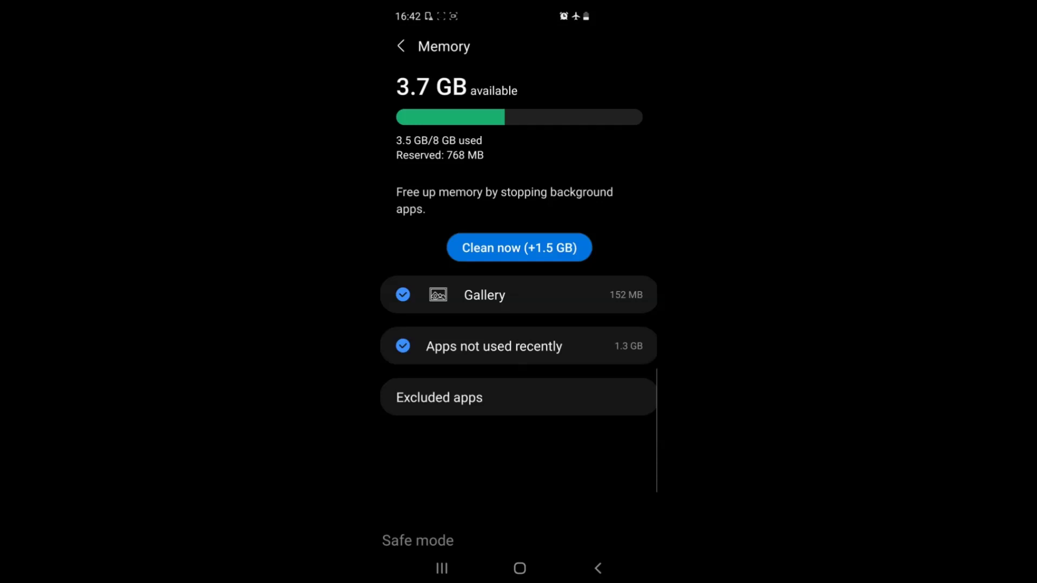
pyautogui.click(519, 249)
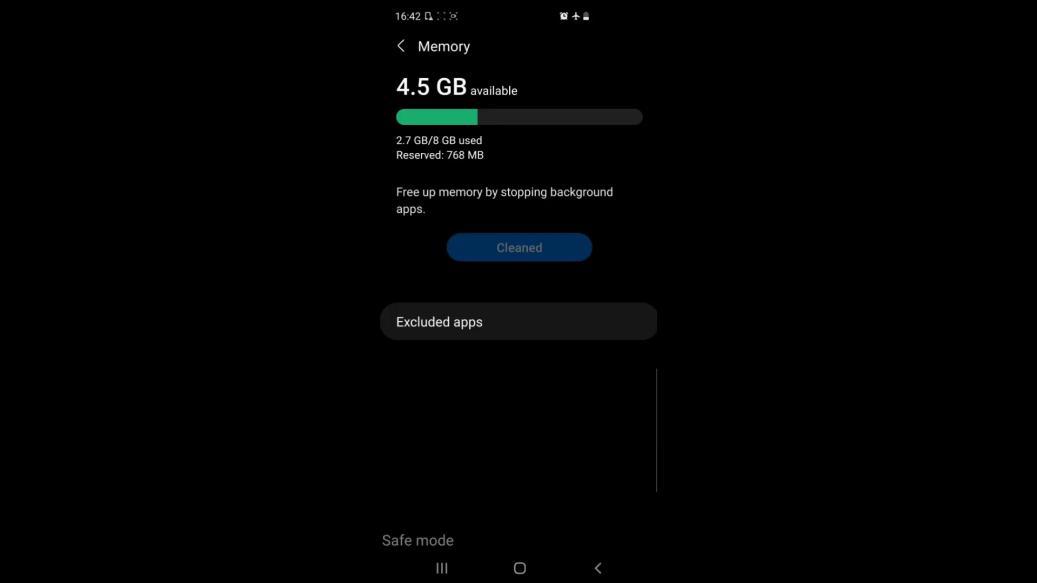
pyautogui.press('Escape')
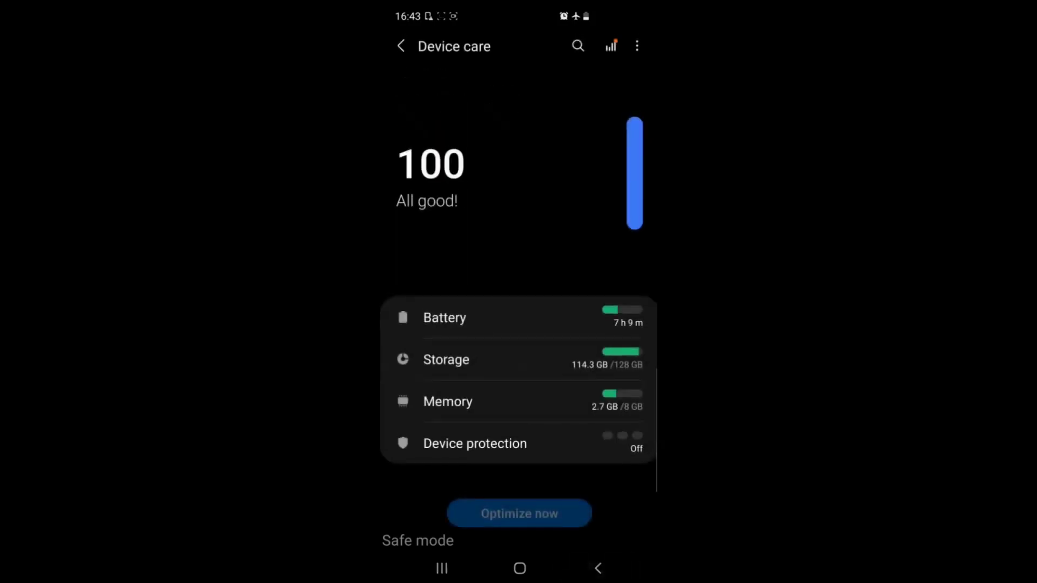
# Check battery usage details, then back out of Settings to the home screen.
pyautogui.click(519, 318)
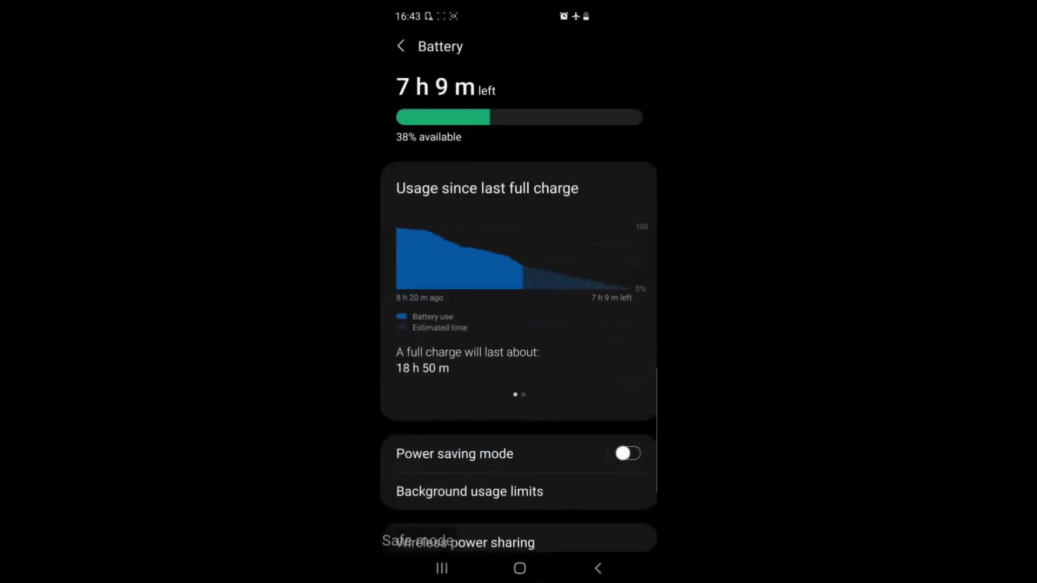
pyautogui.scroll(-2, 519, 308)
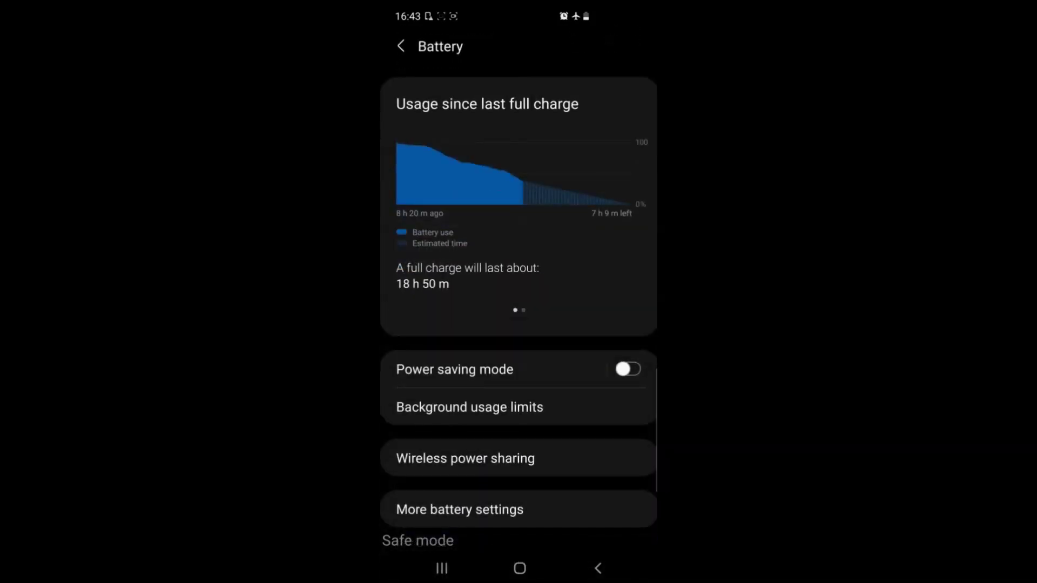
pyautogui.scroll(2, 518, 308)
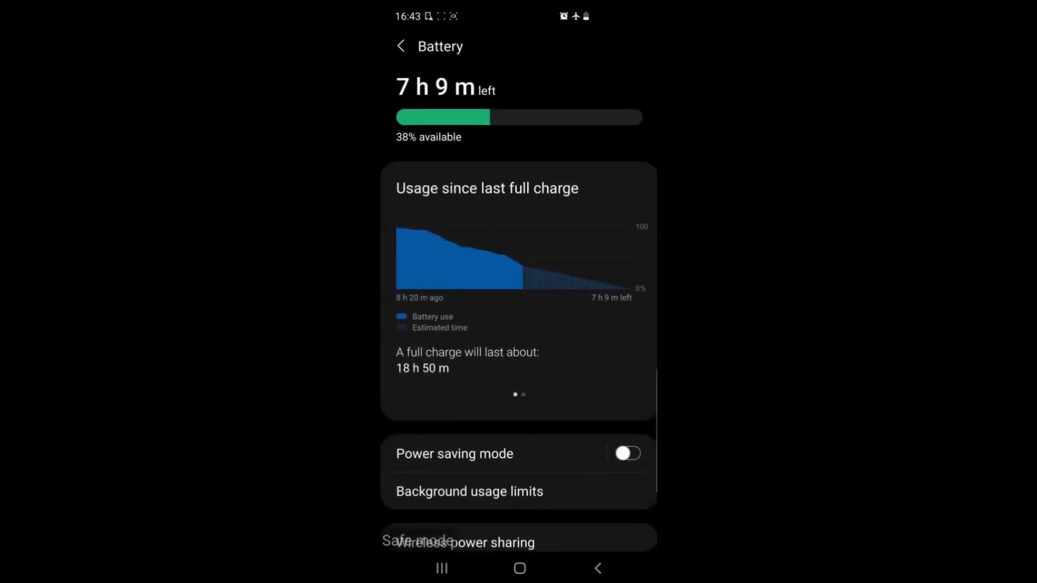
pyautogui.click(598, 568)
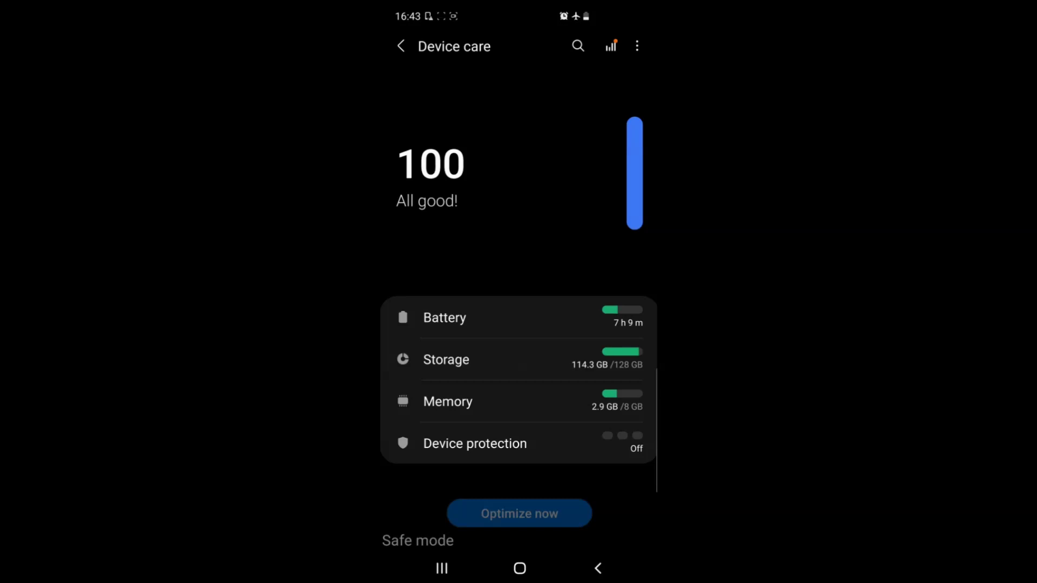
pyautogui.click(598, 567)
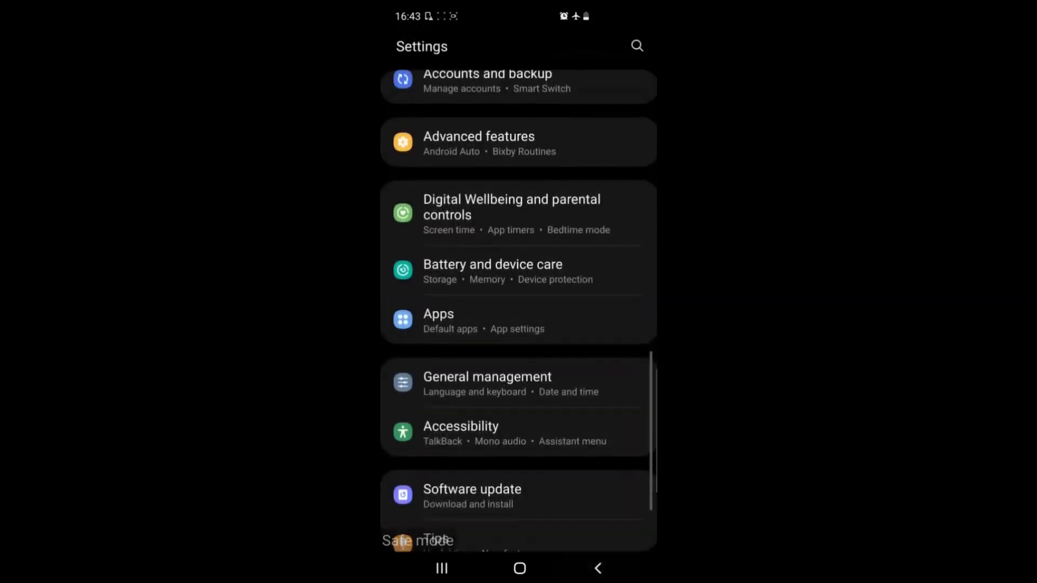
pyautogui.click(598, 568)
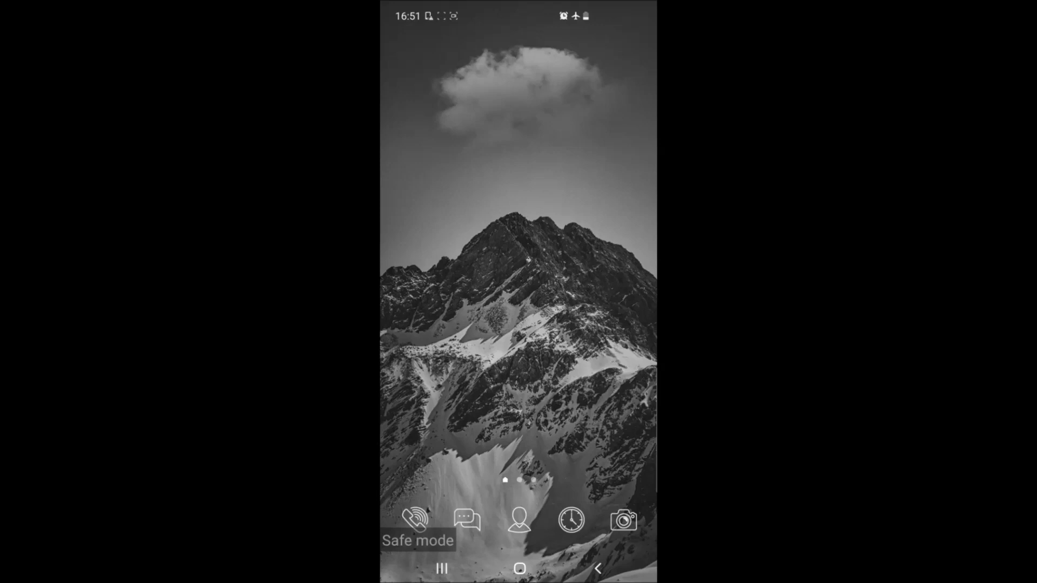
# Launch Chrome from the app drawer and open its menu on the offline google.com page.
pyautogui.moveTo(518, 445); pyautogui.dragTo(519, 202)
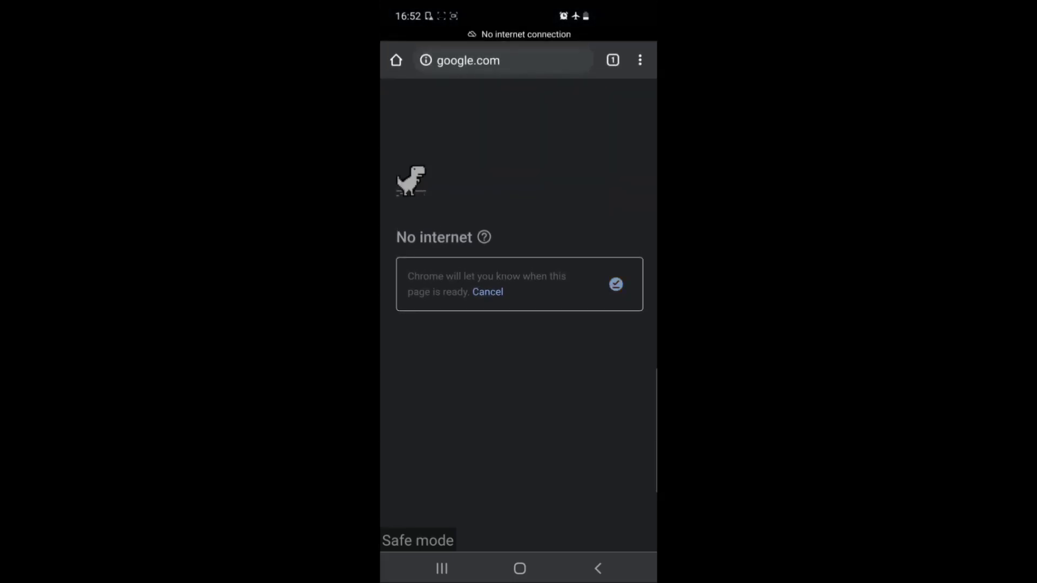
pyautogui.click(640, 60)
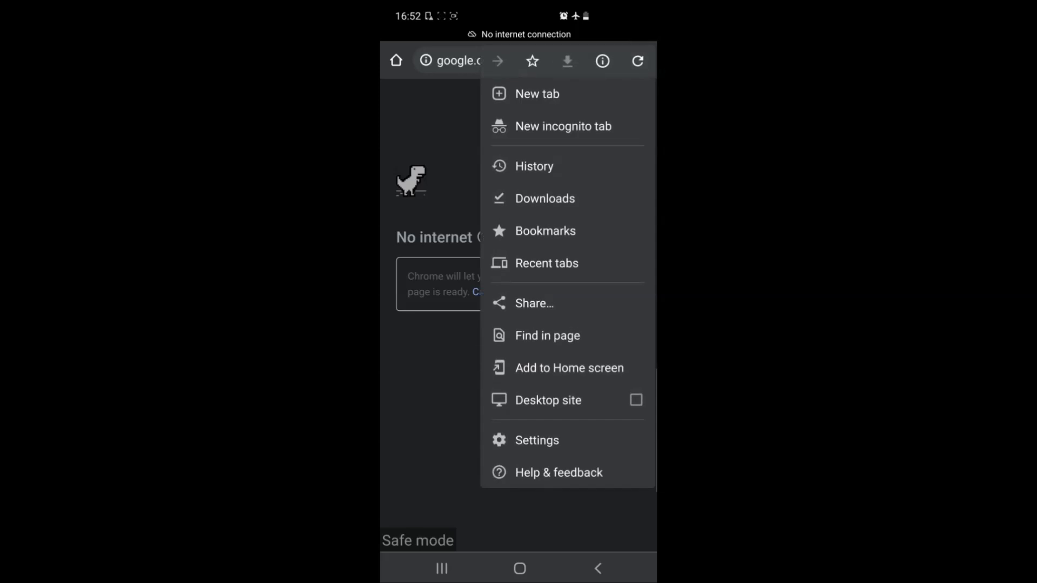
pyautogui.click(537, 439)
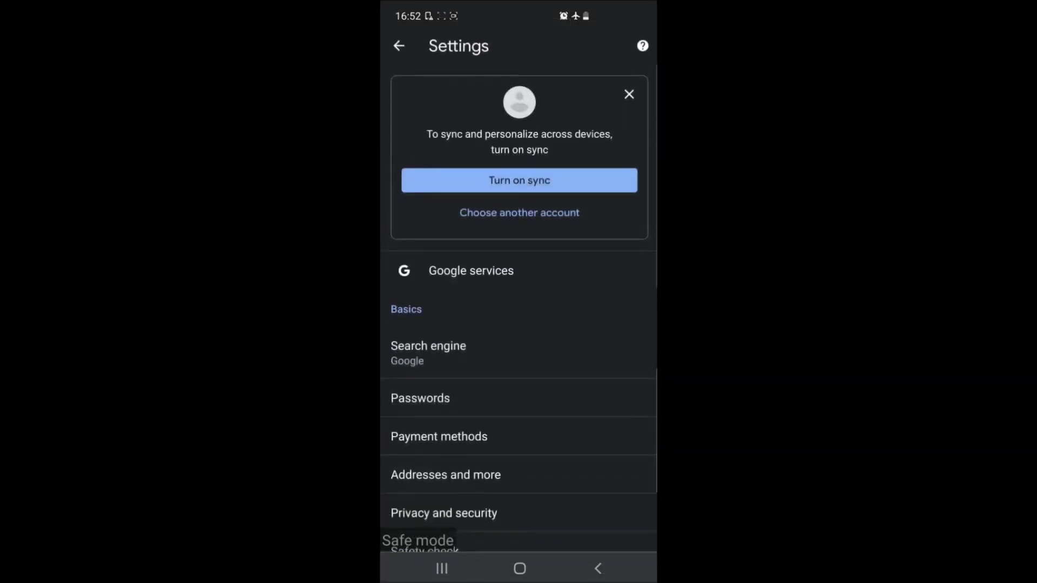
pyautogui.scroll(-5, 519, 324)
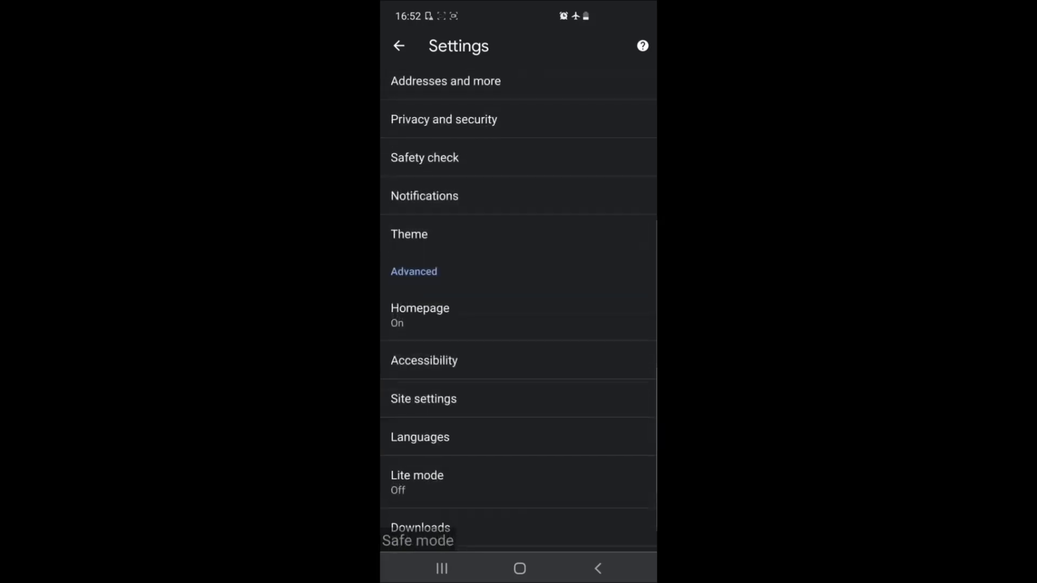
pyautogui.scroll(-1, 519, 309)
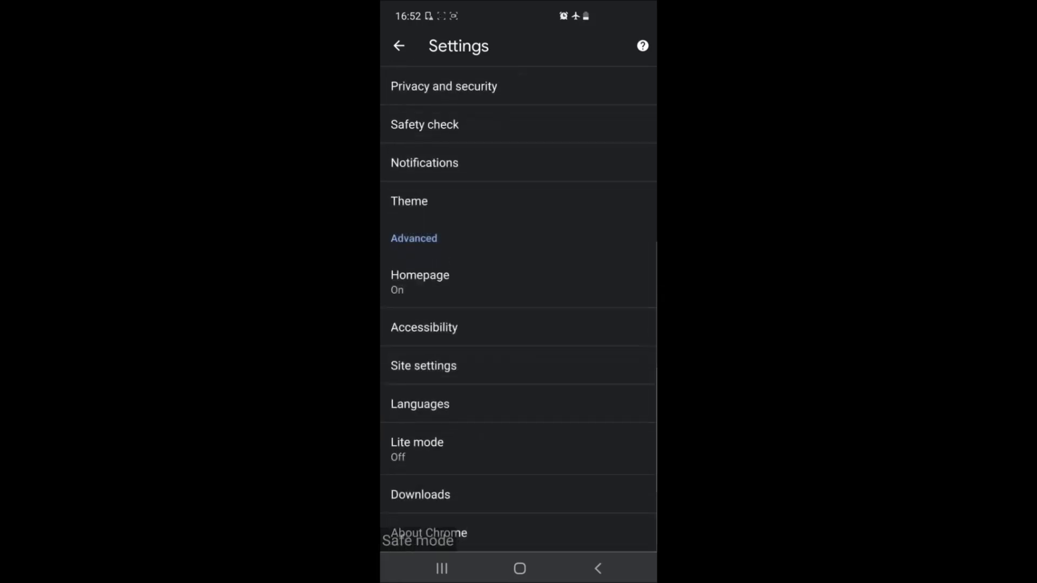
pyautogui.click(425, 162)
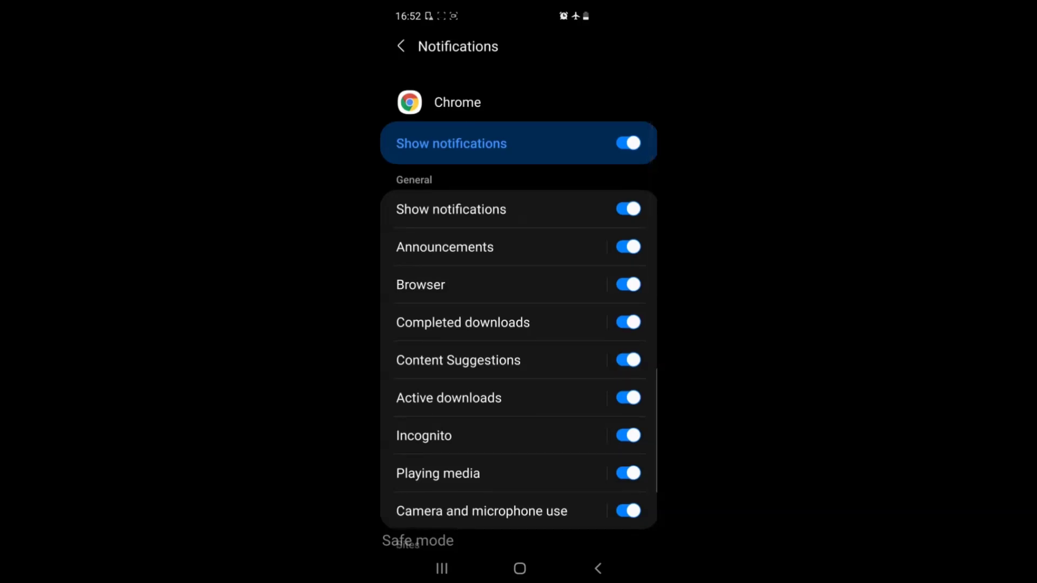
pyautogui.scroll(-2, 519, 325)
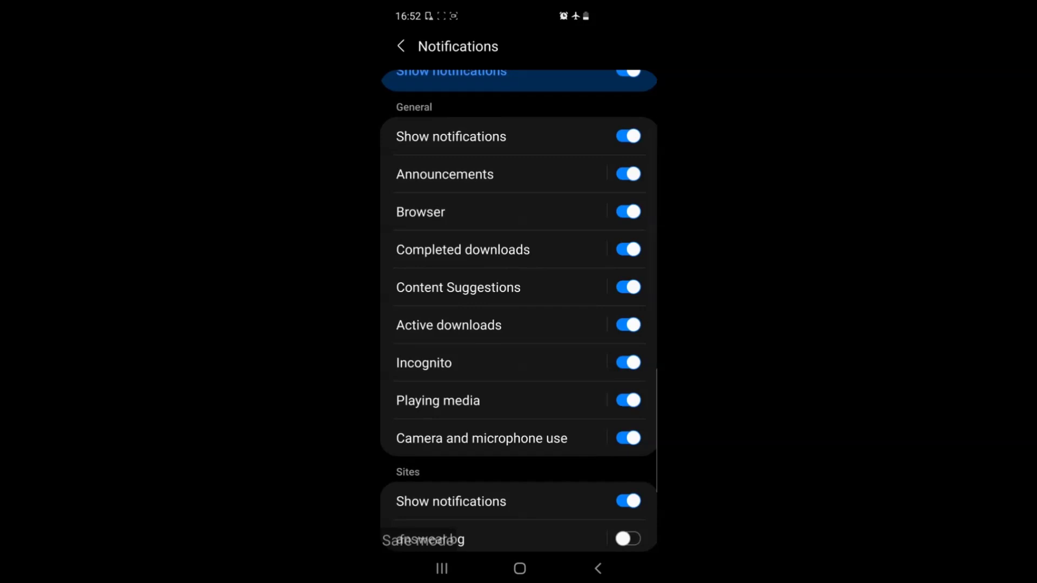
pyautogui.scroll(-2, 518, 325)
pyautogui.scroll(-4, 519, 324)
pyautogui.scroll(-2, 518, 324)
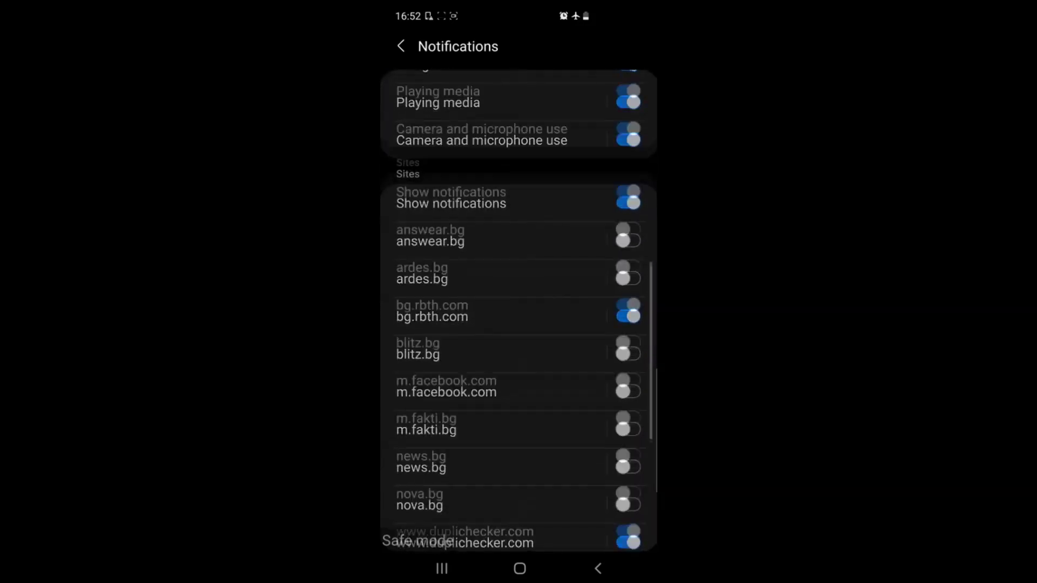
pyautogui.scroll(-3, 519, 307)
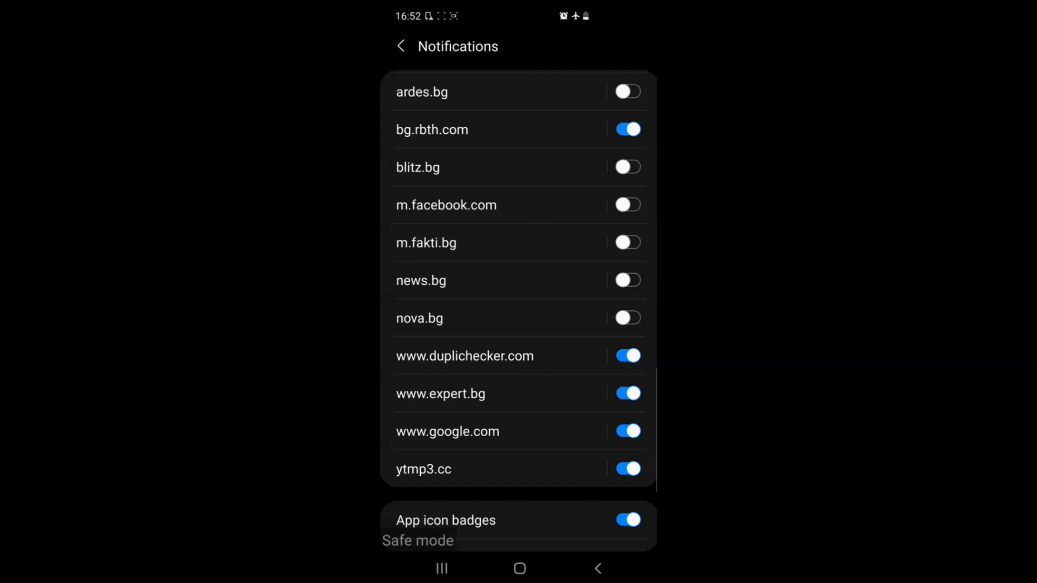
pyautogui.scroll(2, 518, 308)
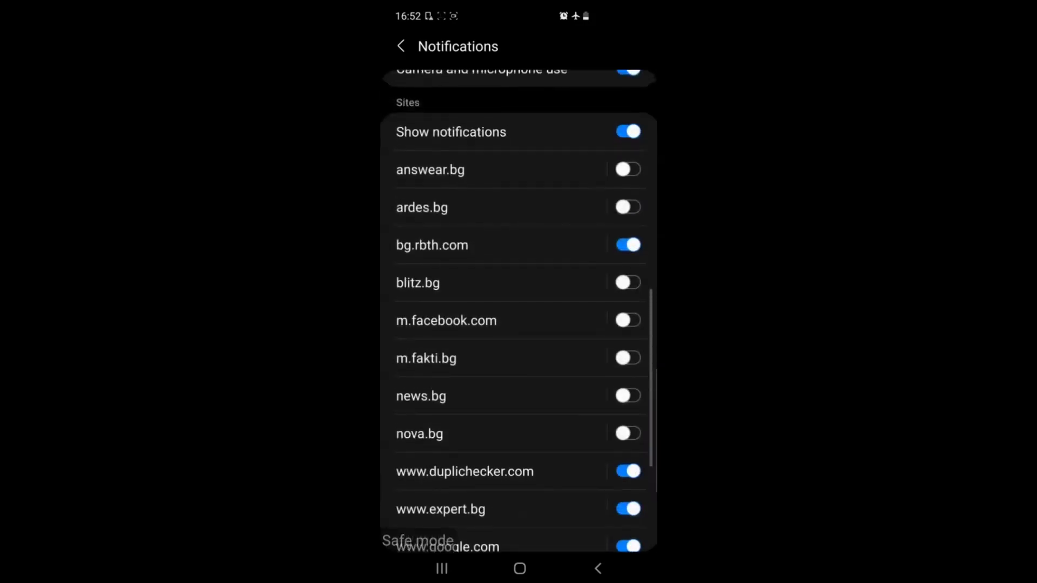
pyautogui.click(628, 269)
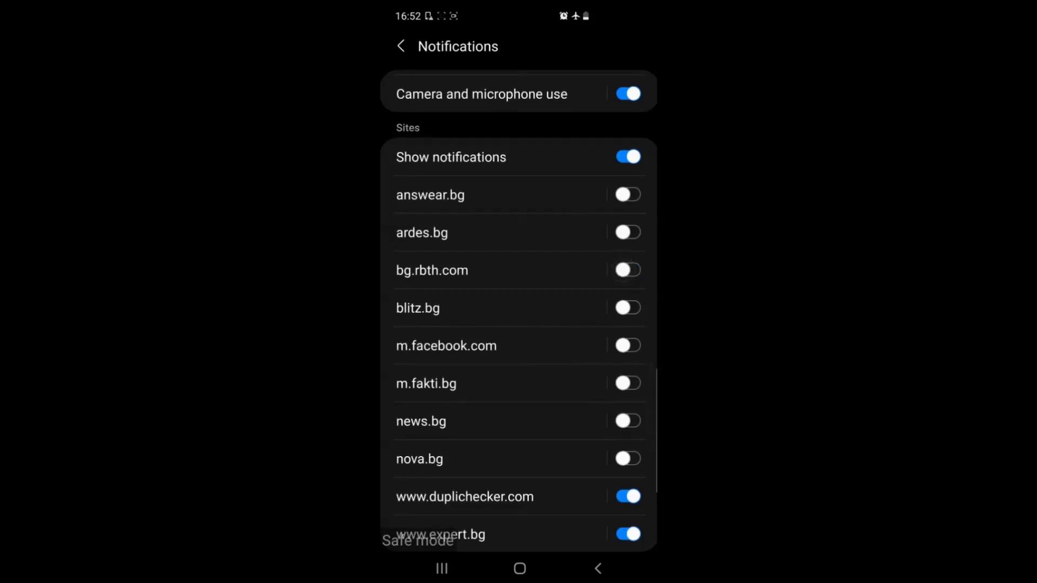
pyautogui.scroll(-3, 519, 324)
pyautogui.click(628, 365)
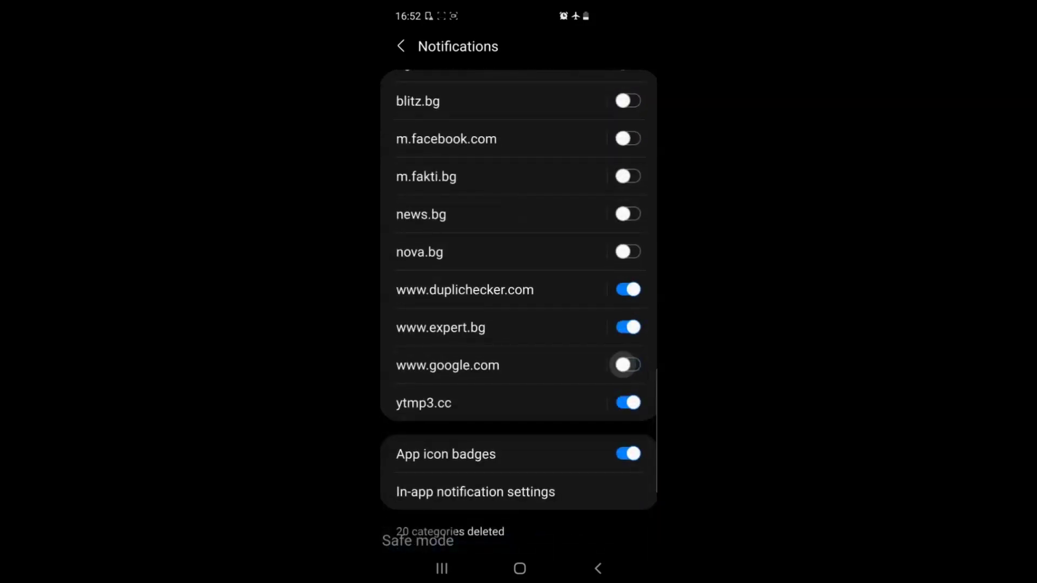
pyautogui.click(628, 364)
pyautogui.click(628, 328)
pyautogui.click(628, 289)
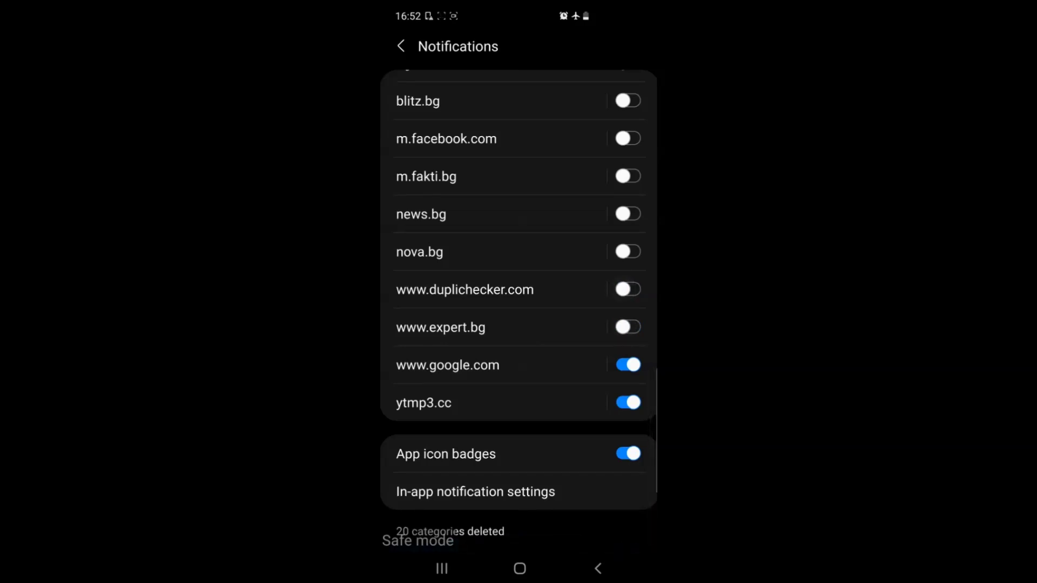
# Remove ytmp3.cc from Chrome's allowed notification sites and return to Chrome Settings.
pyautogui.click(475, 492)
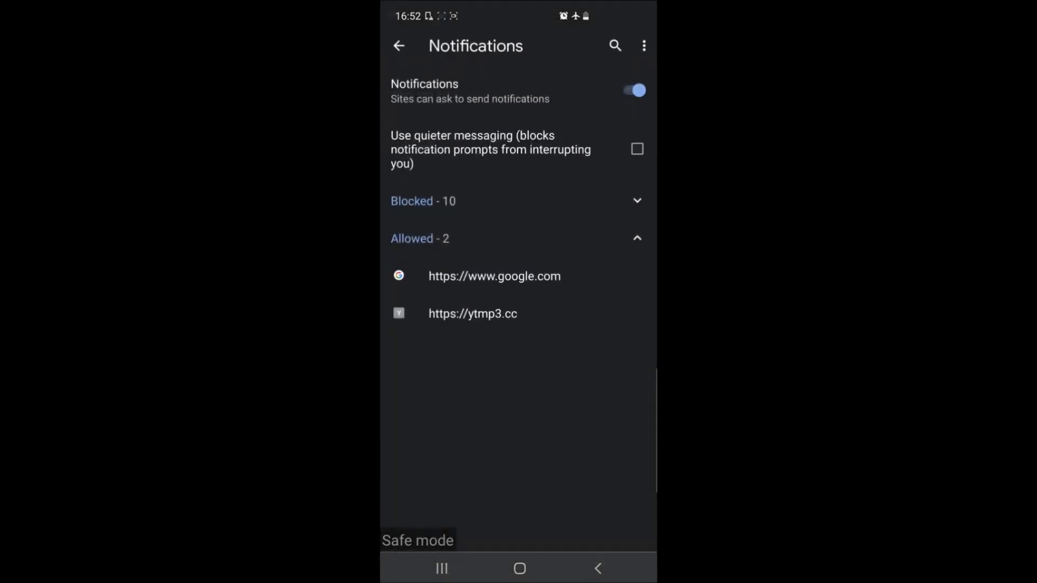
pyautogui.click(472, 314)
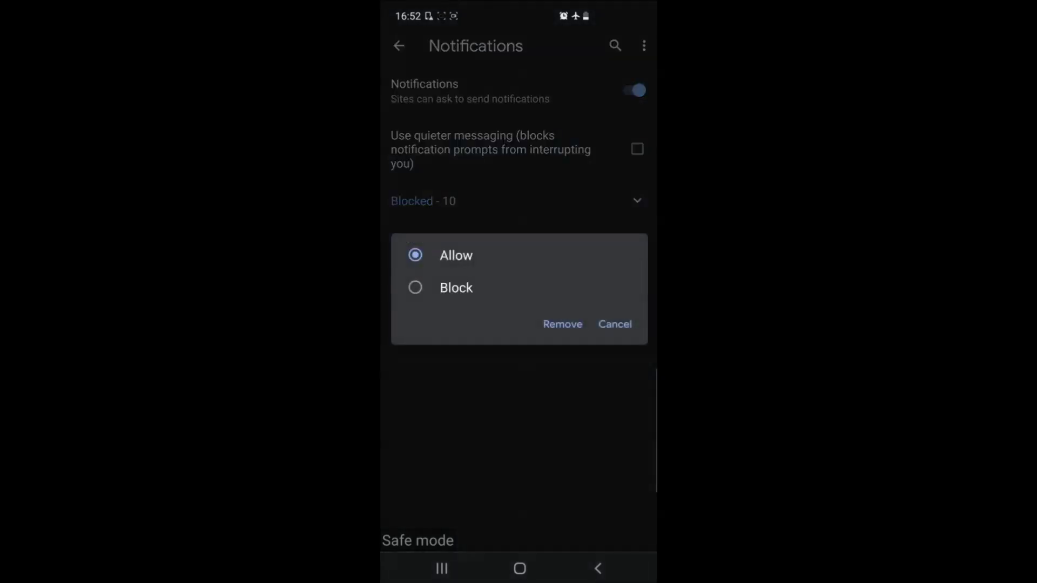
pyautogui.click(615, 324)
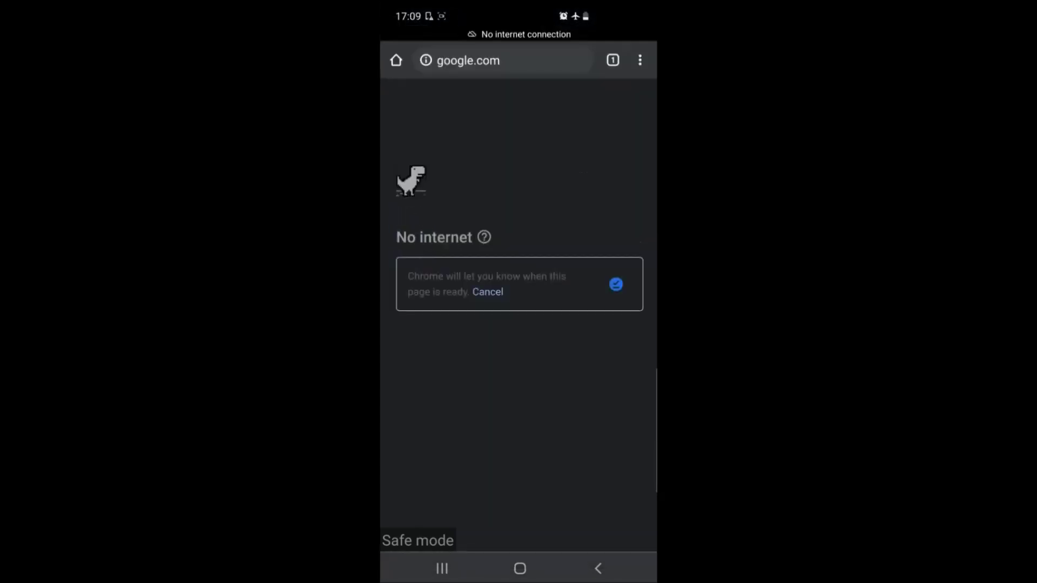
pyautogui.click(639, 61)
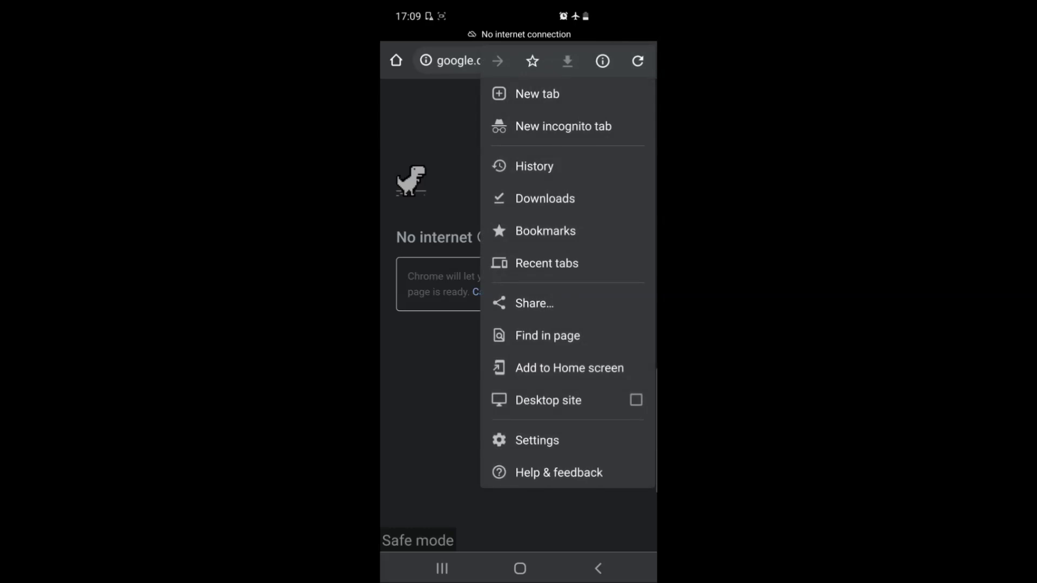
pyautogui.click(537, 439)
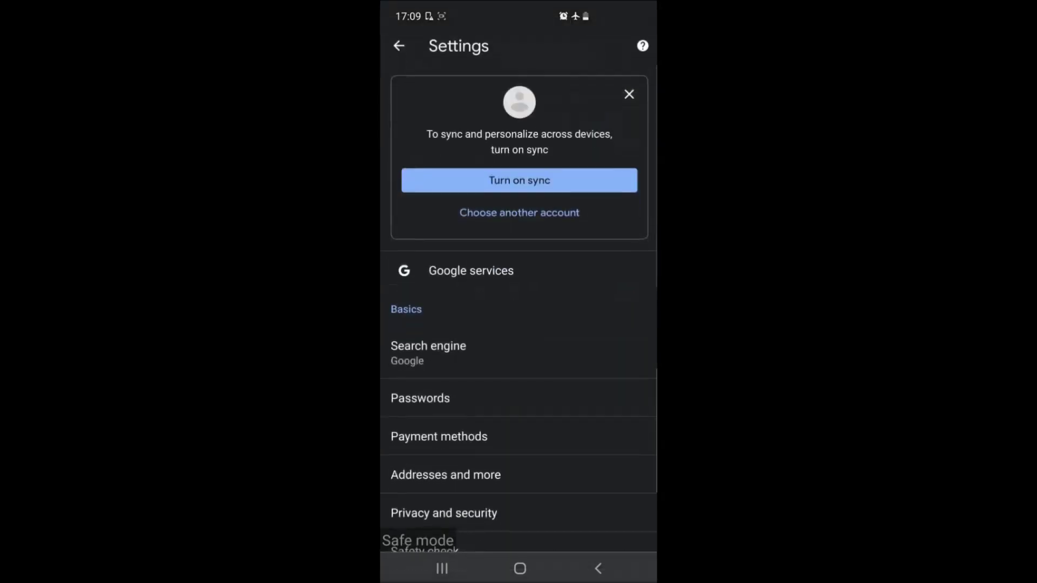
pyautogui.scroll(-3, 519, 314)
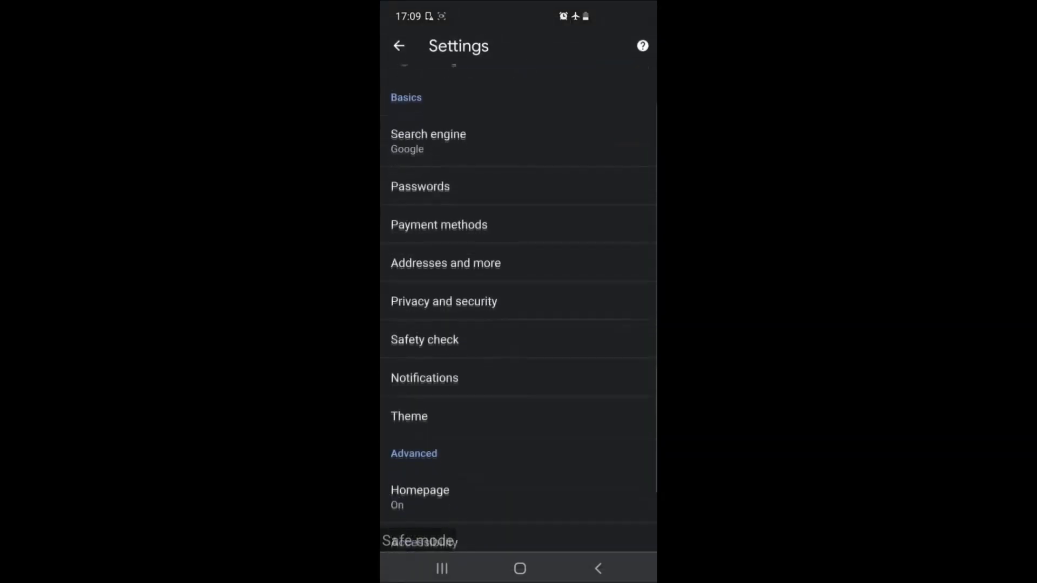
# Clear Chrome's browsing data for all time, including important sites.
pyautogui.click(444, 298)
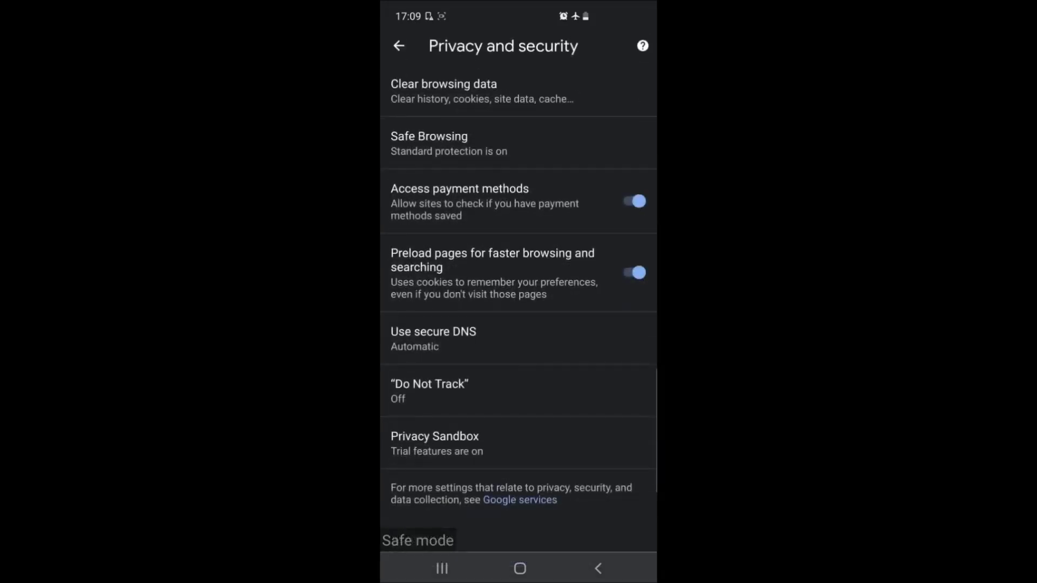
pyautogui.click(482, 90)
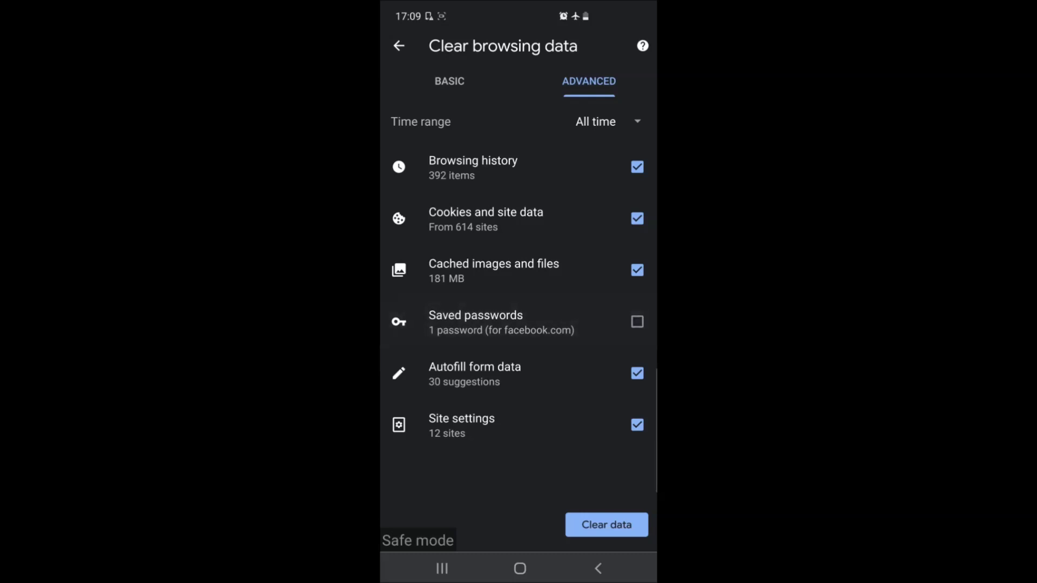
pyautogui.click(606, 525)
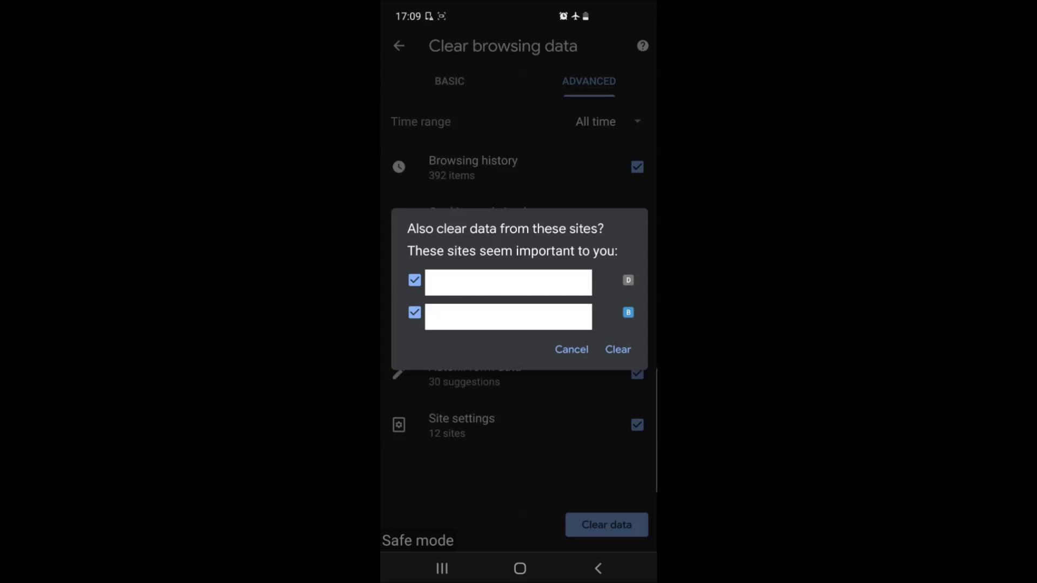
pyautogui.click(617, 349)
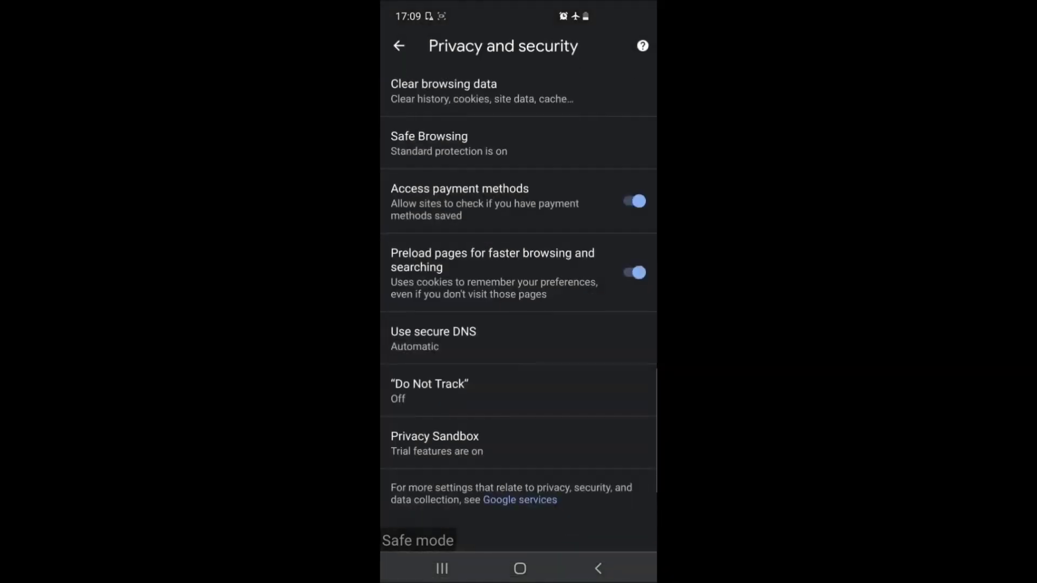
# Reopen Clear browsing data to verify, then leave Chrome for the home screen.
pyautogui.click(443, 91)
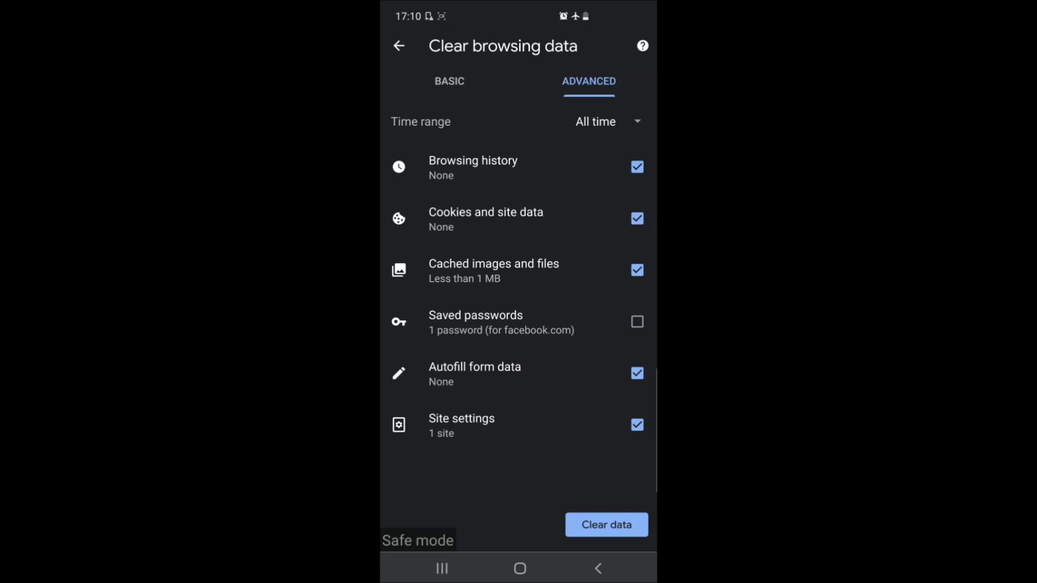
pyautogui.click(598, 568)
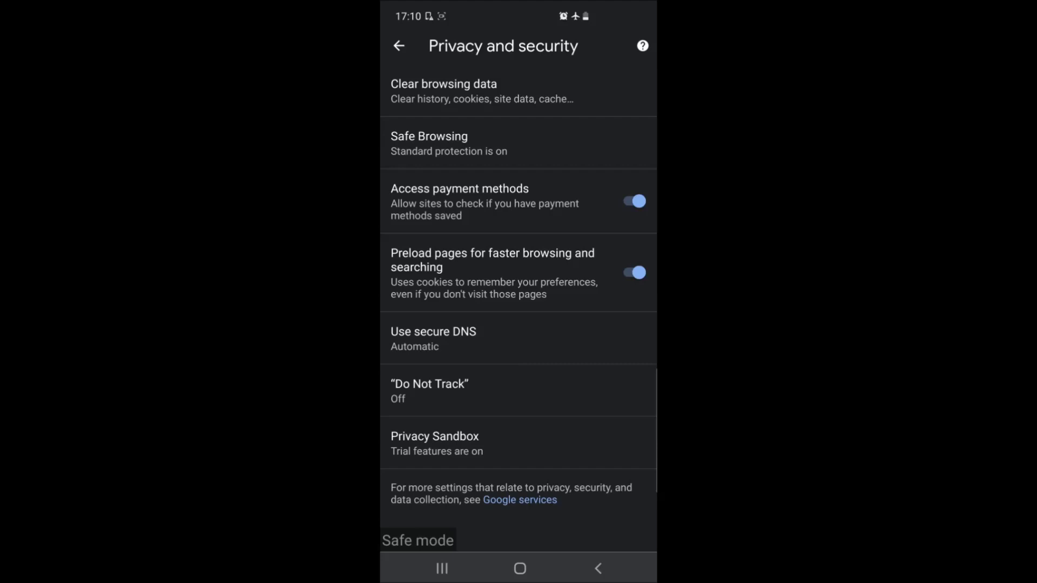
pyautogui.click(598, 568)
pyautogui.click(520, 568)
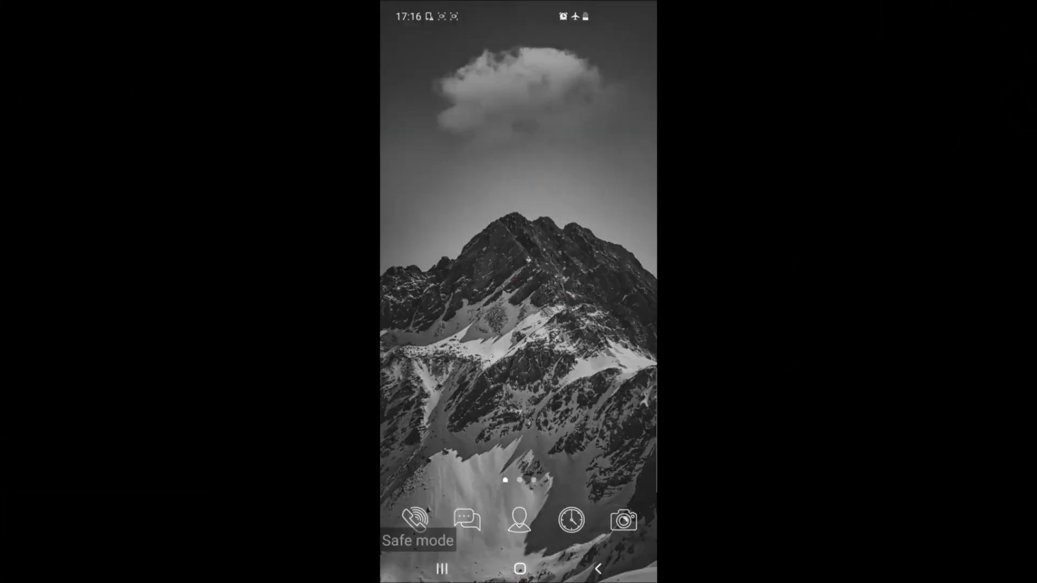
# Try the disabled Firefox from the app drawer, then restart the phone out of Safe mode.
pyautogui.moveTo(518, 406); pyautogui.dragTo(518, 203)
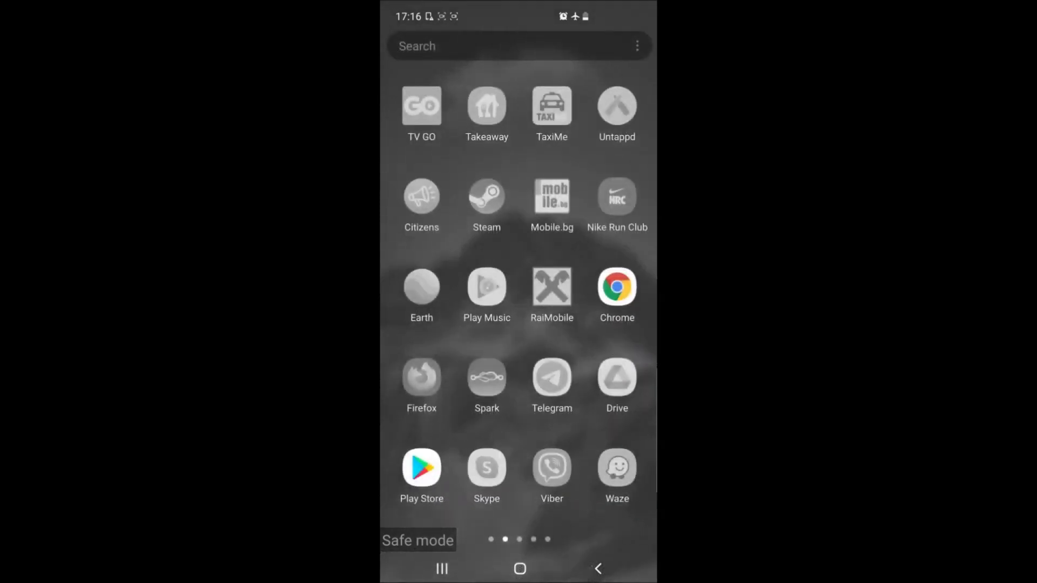
pyautogui.click(422, 377)
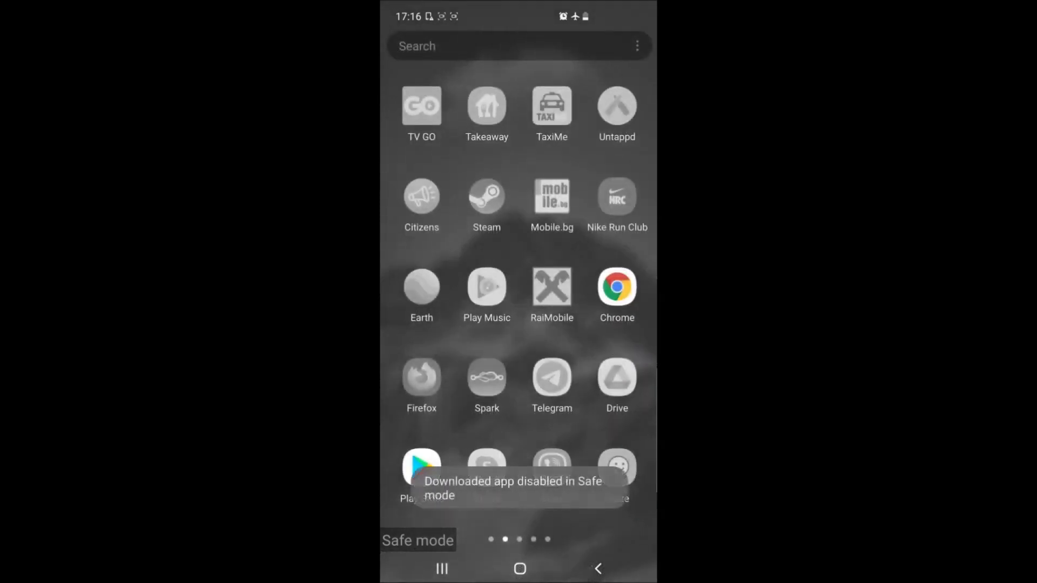
pyautogui.click(421, 377)
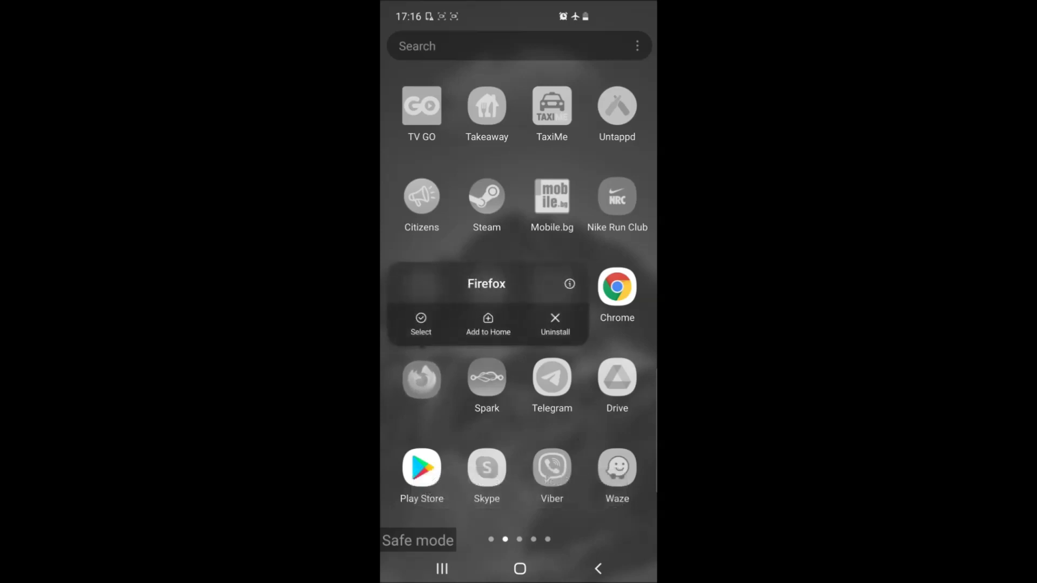
pyautogui.click(520, 567)
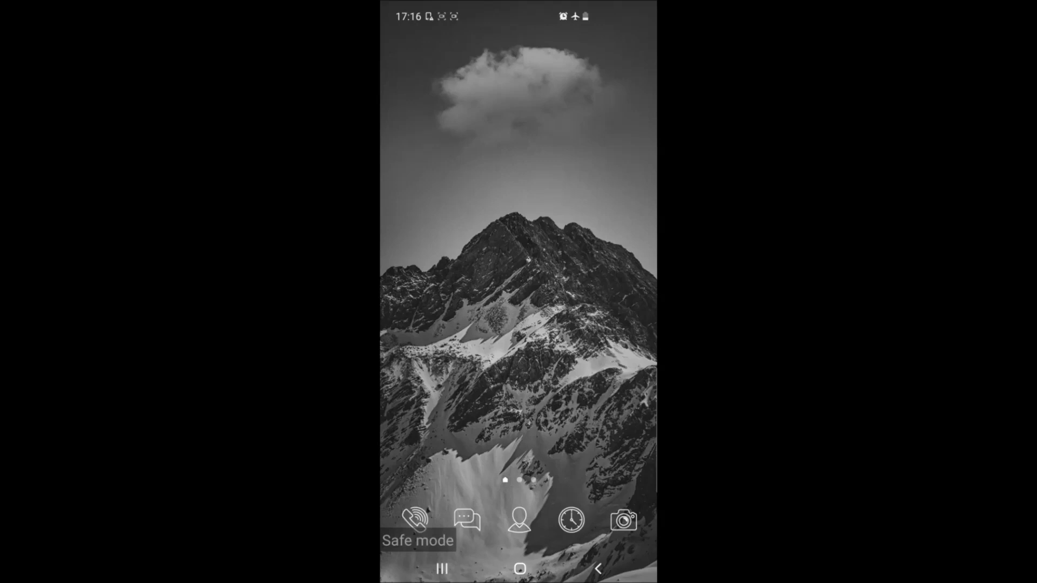
pyautogui.press('XF86PowerOff')
pyautogui.click(519, 265)
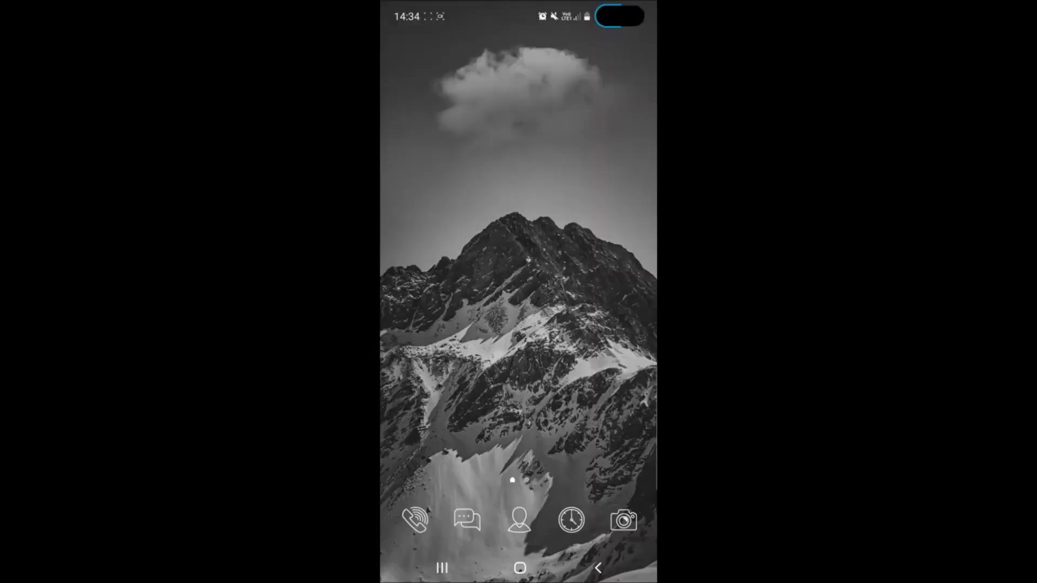
# Launch Firefox via app search and open Notifications from Firefox Settings.
pyautogui.moveTo(518, 446); pyautogui.dragTo(519, 244)
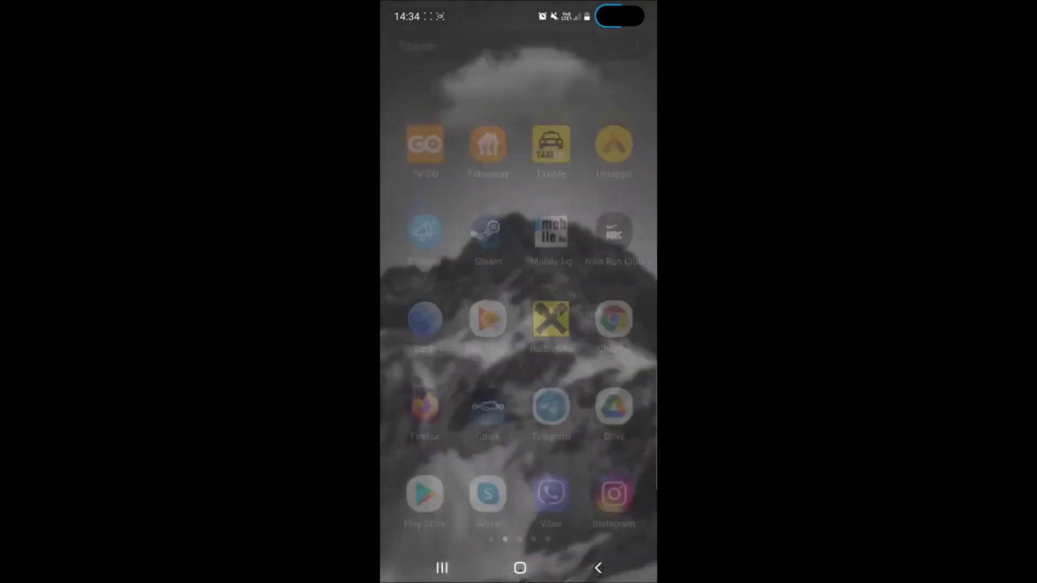
pyautogui.click(502, 46)
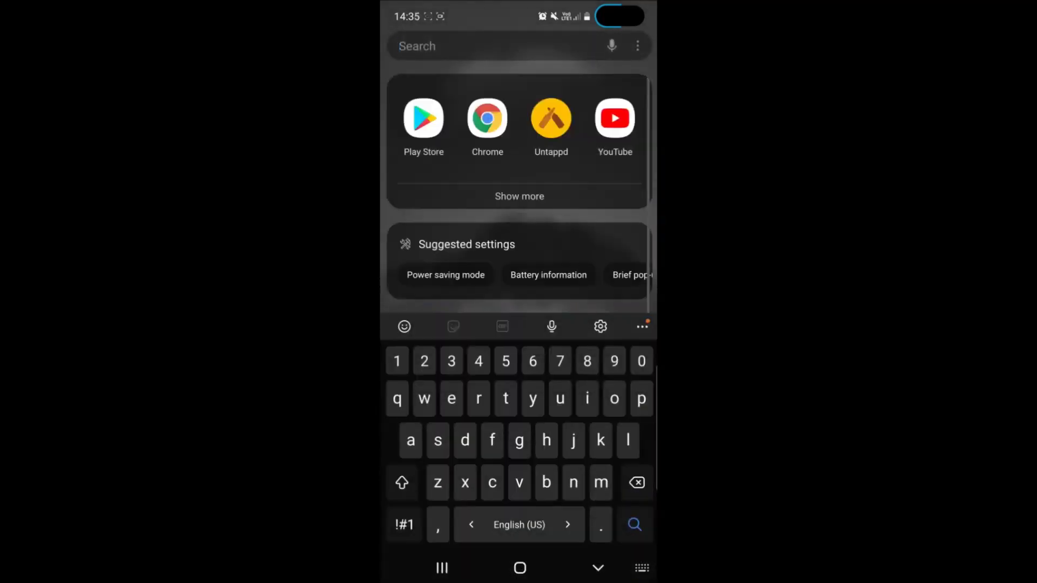
pyautogui.write('fir')
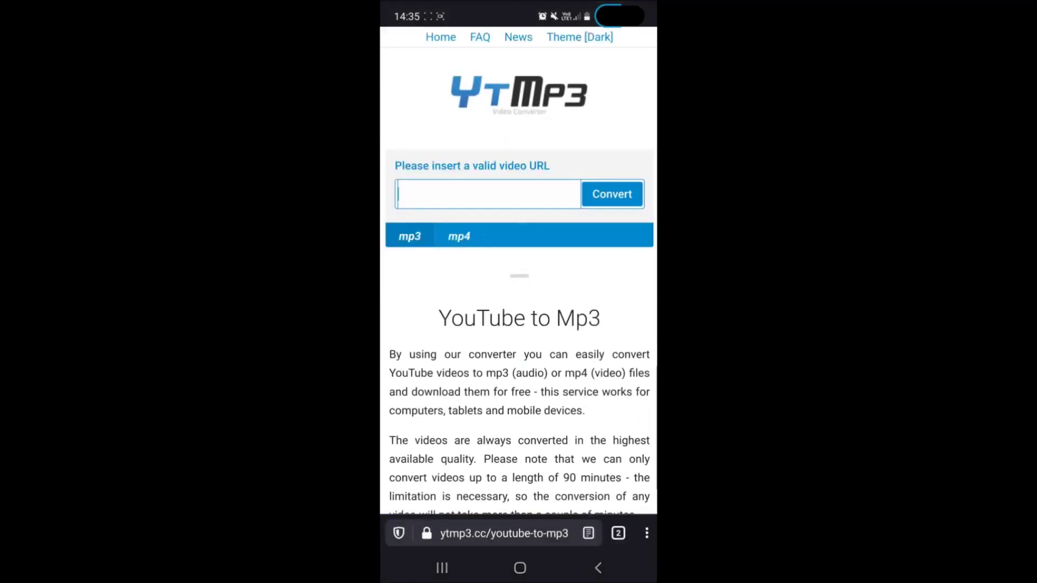
pyautogui.click(647, 534)
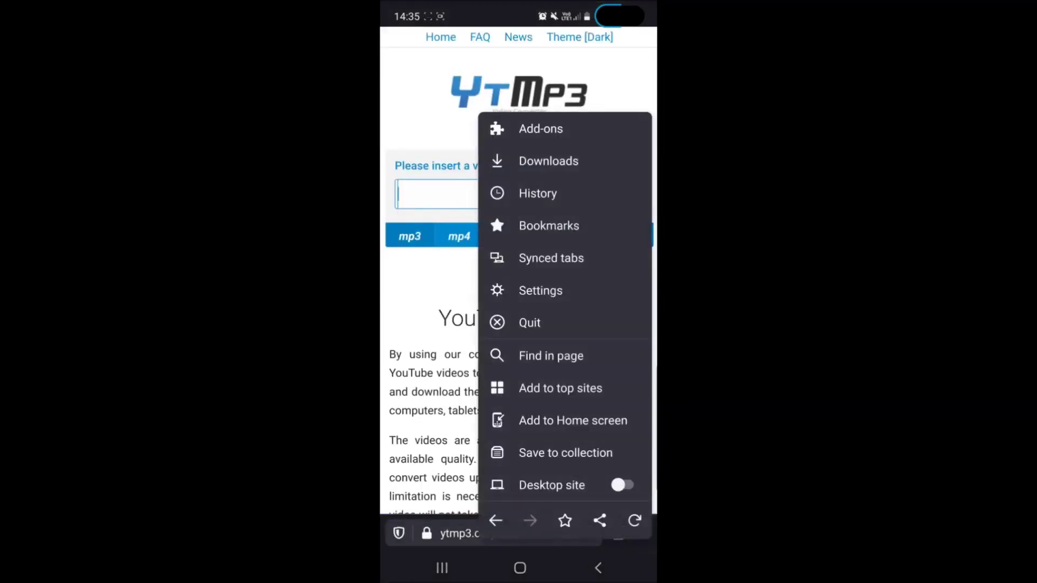
pyautogui.click(541, 291)
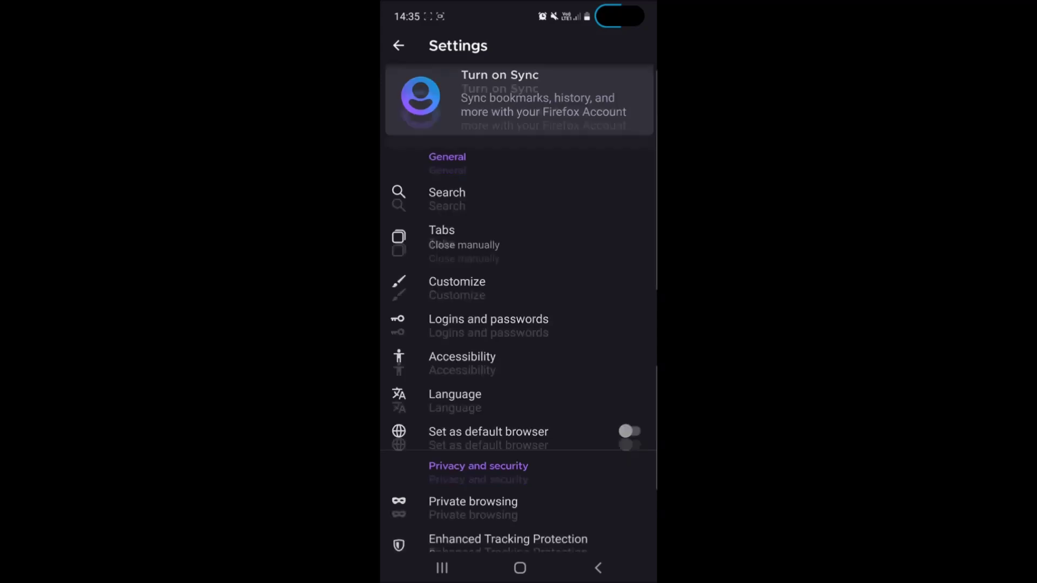
pyautogui.scroll(-5, 518, 308)
pyautogui.scroll(-1, 518, 308)
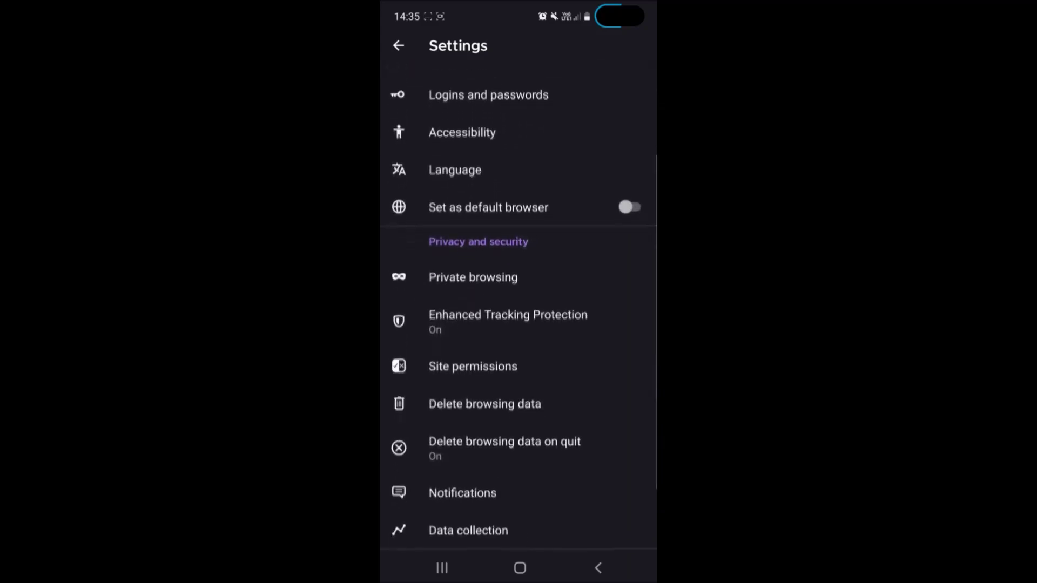
pyautogui.scroll(1, 519, 304)
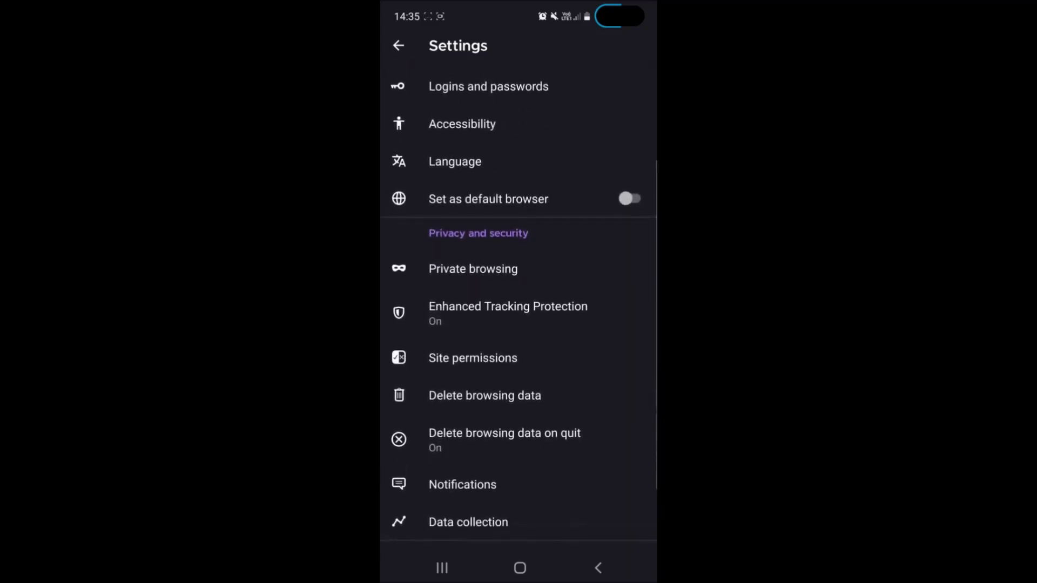
pyautogui.click(461, 484)
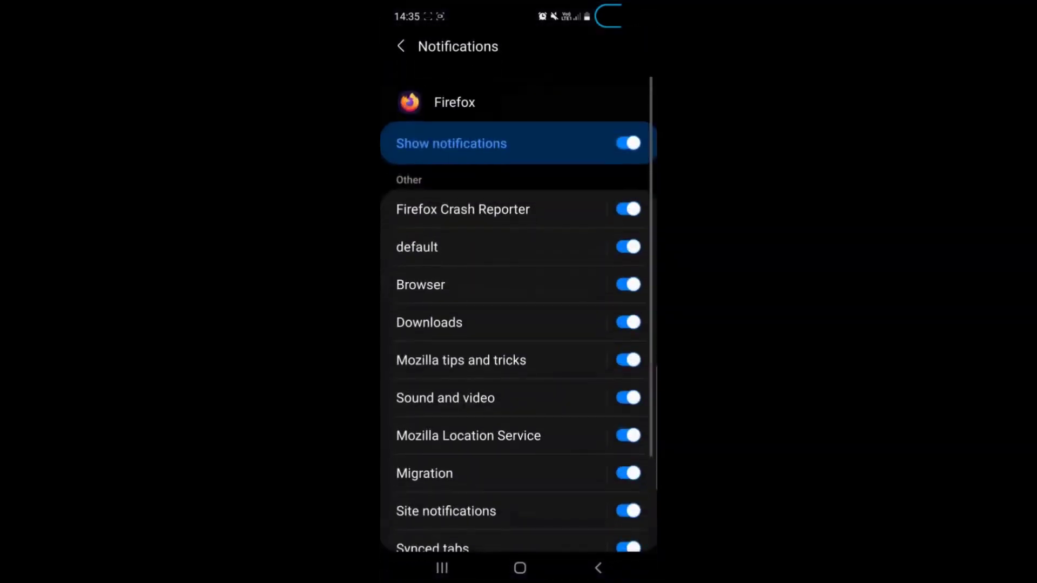
pyautogui.scroll(-2, 518, 308)
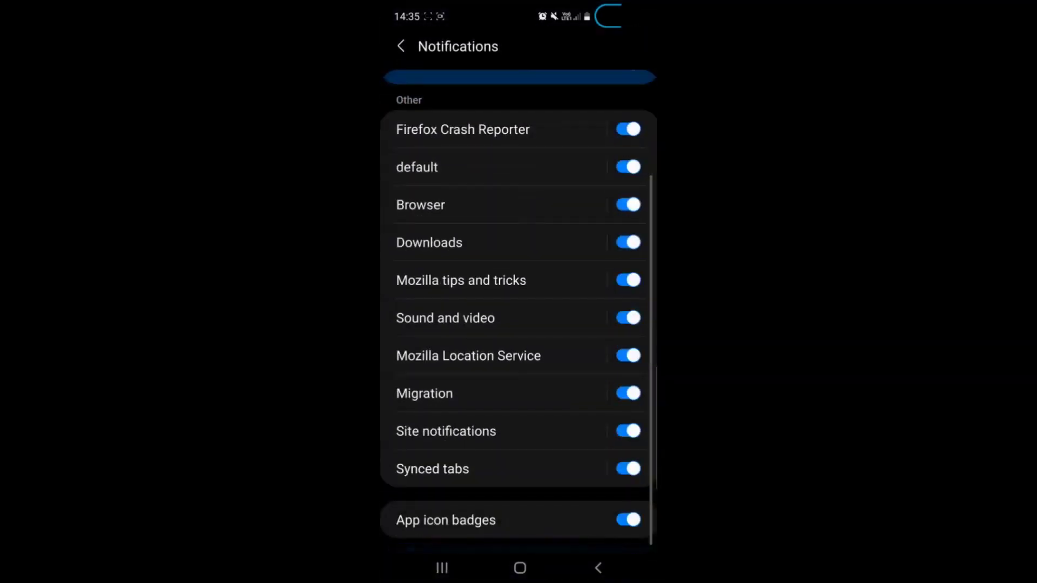
pyautogui.scroll(2, 518, 308)
pyautogui.scroll(-1, 518, 324)
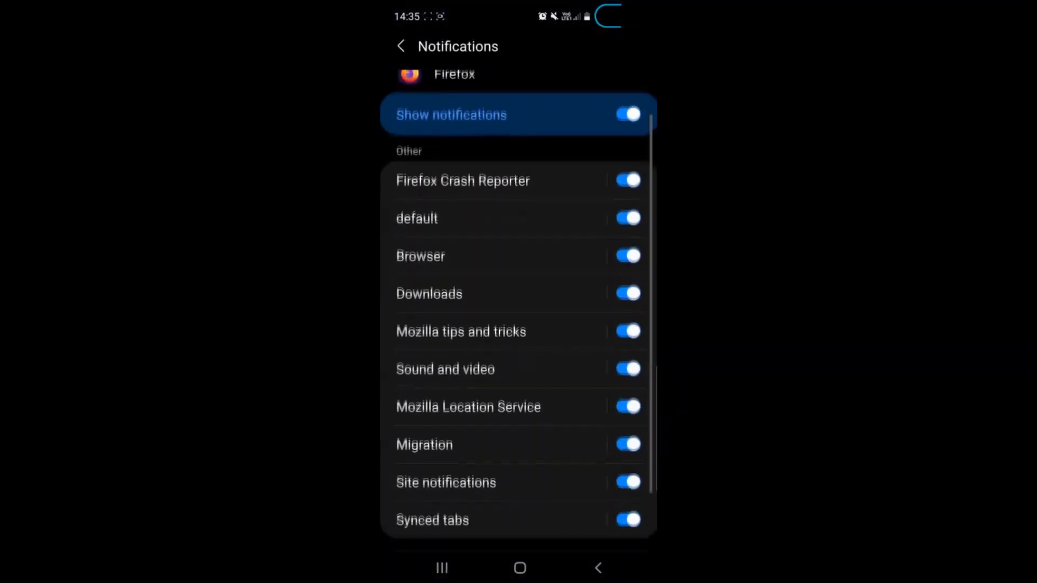
# Turn off Show notifications for Firefox and return to Firefox's Settings list.
pyautogui.click(627, 116)
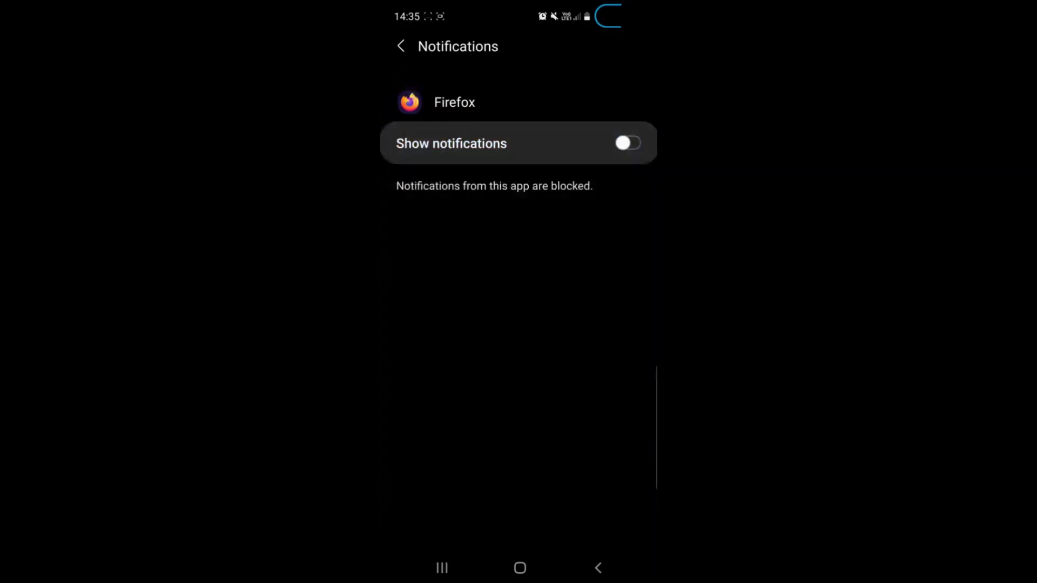
pyautogui.click(400, 47)
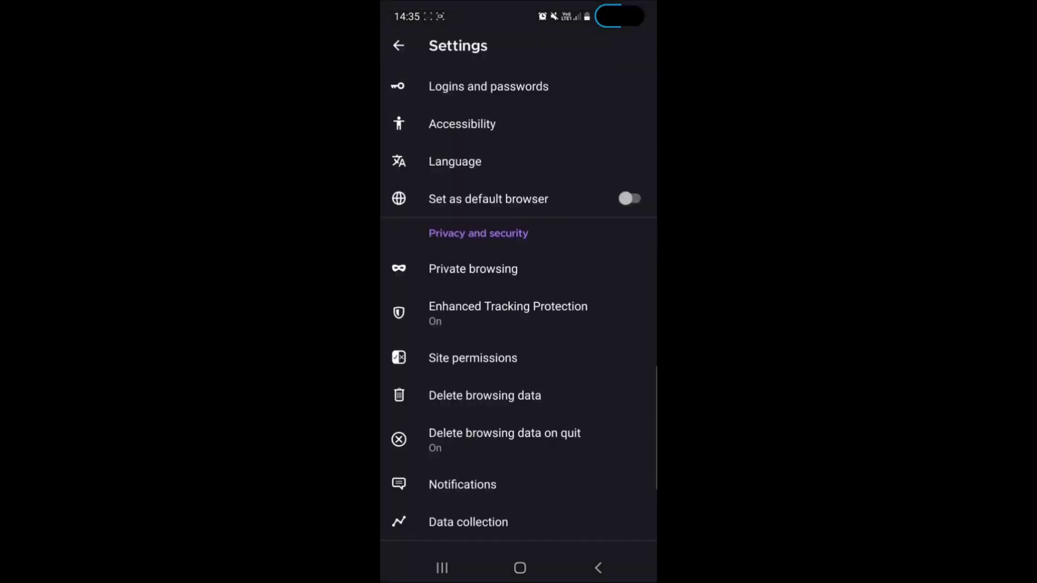
# Delete Firefox's tabs, history, cookies, cache, site permissions and downloads.
pyautogui.click(485, 395)
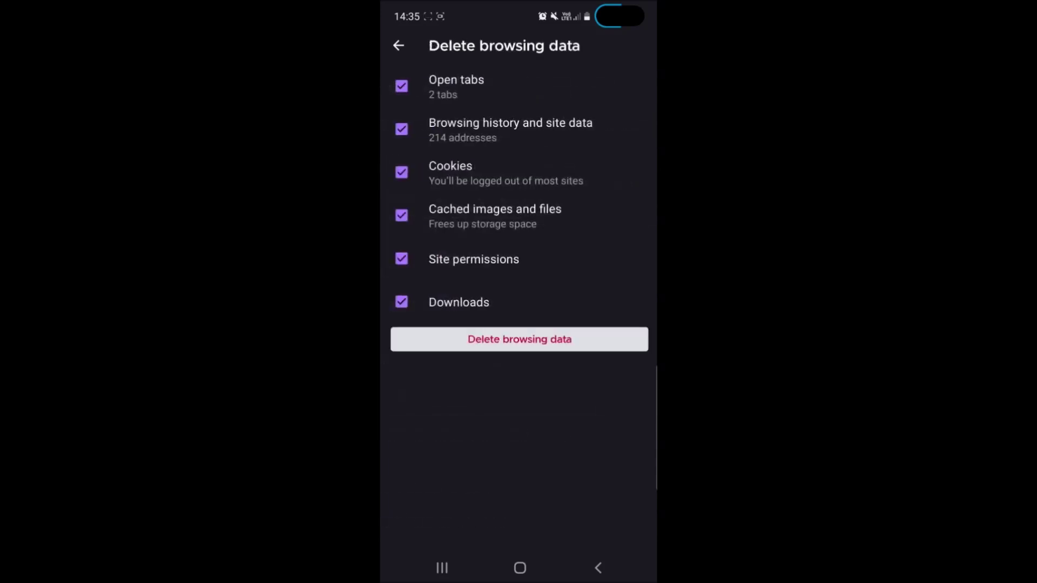
pyautogui.click(520, 340)
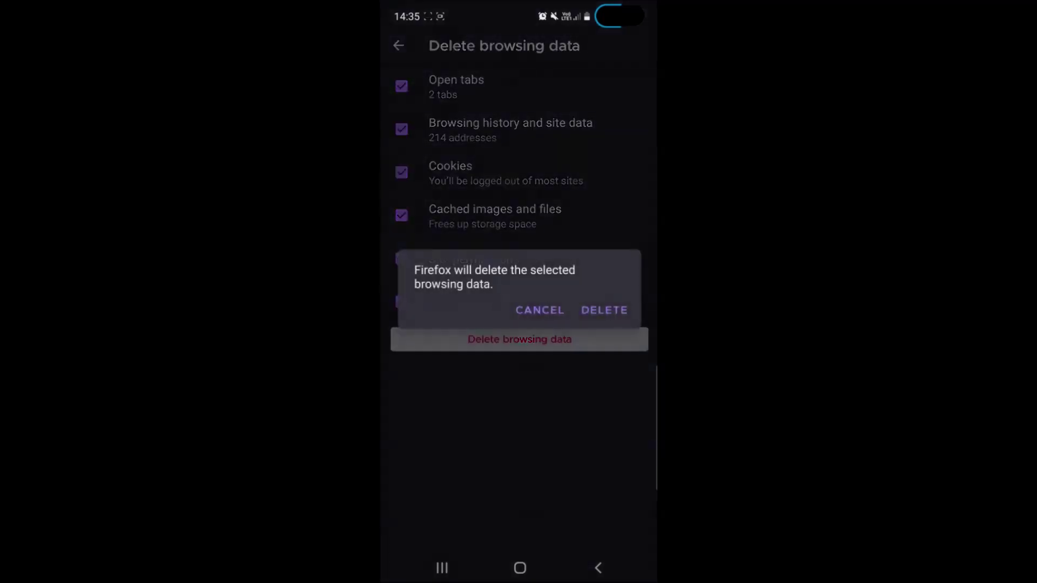
pyautogui.click(604, 310)
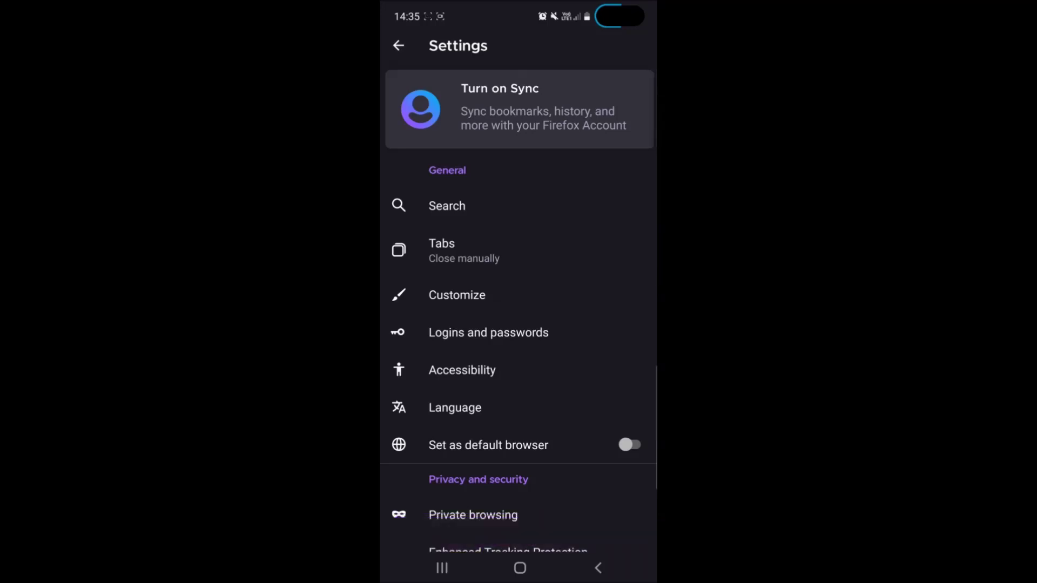
pyautogui.scroll(-5, 520, 307)
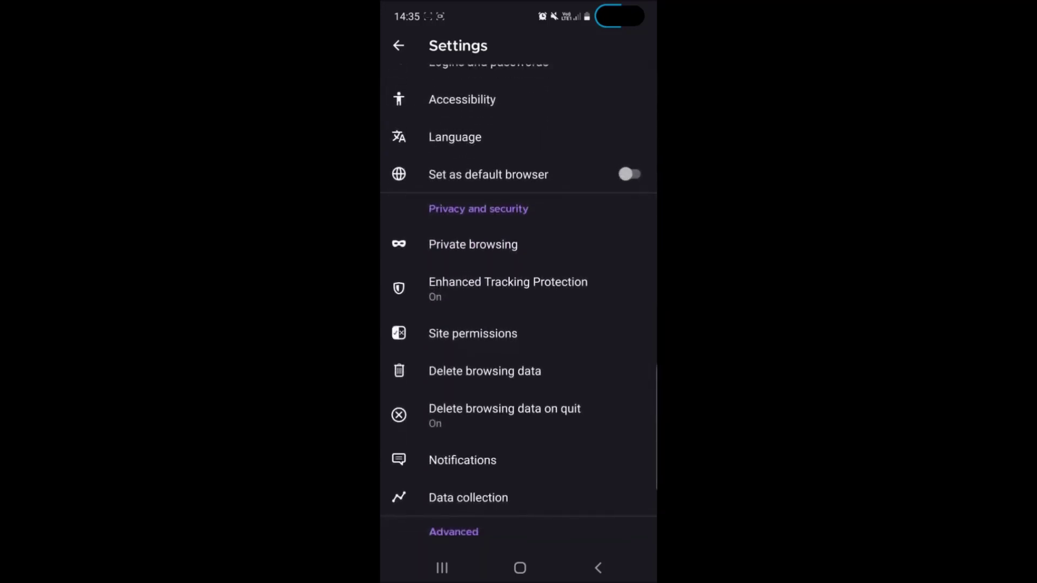
# Leave Firefox settings and close all apps from the recent apps screen.
pyautogui.click(597, 568)
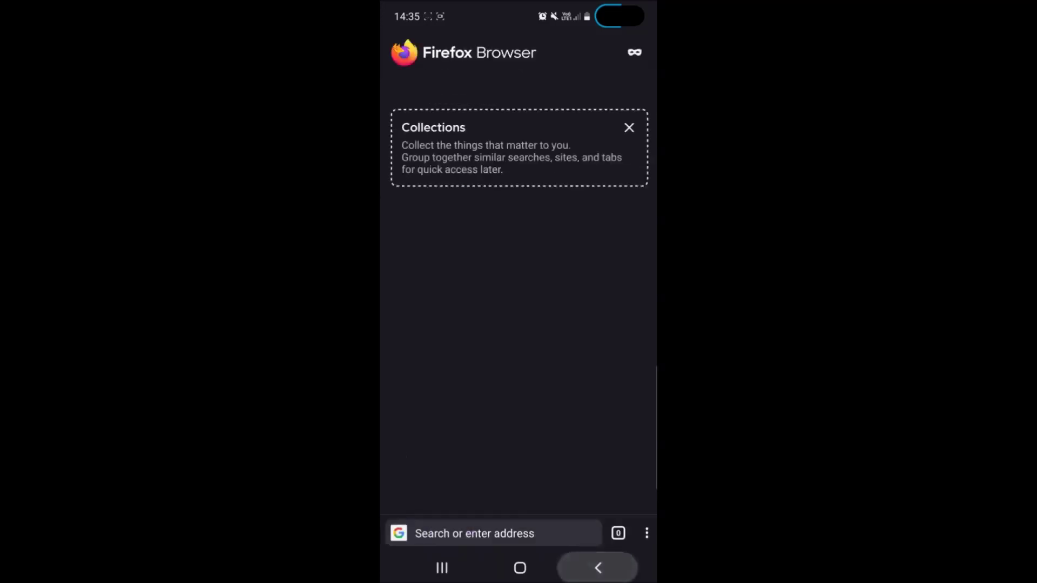
pyautogui.click(441, 568)
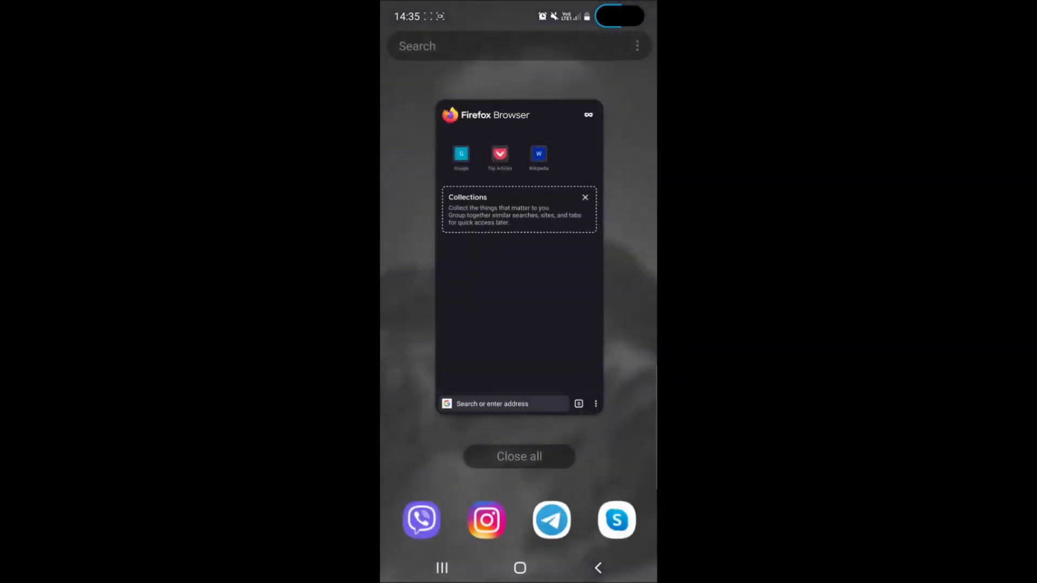
pyautogui.click(520, 456)
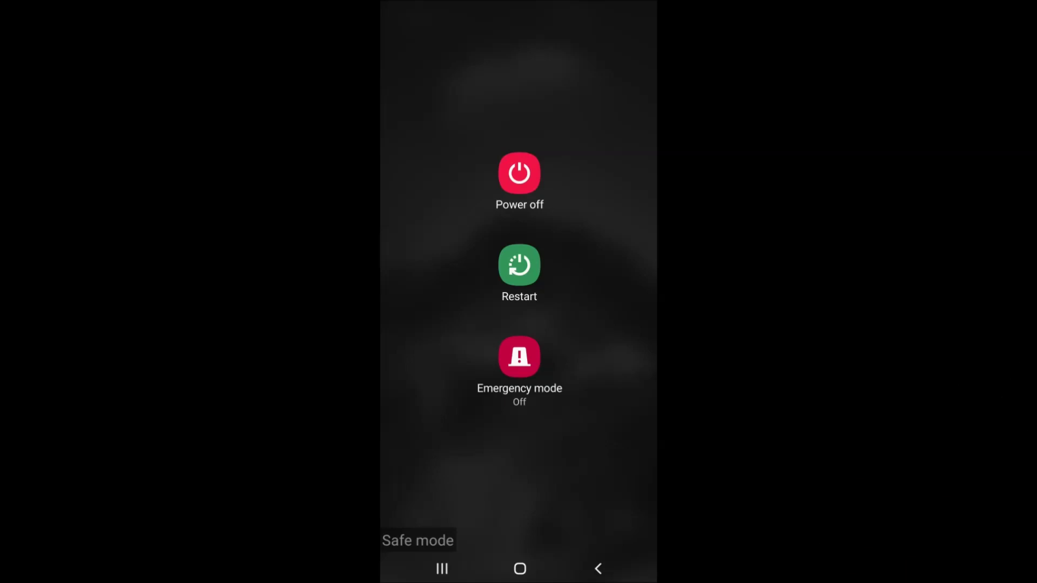
# Restart the phone from the power options menu.
pyautogui.click(519, 265)
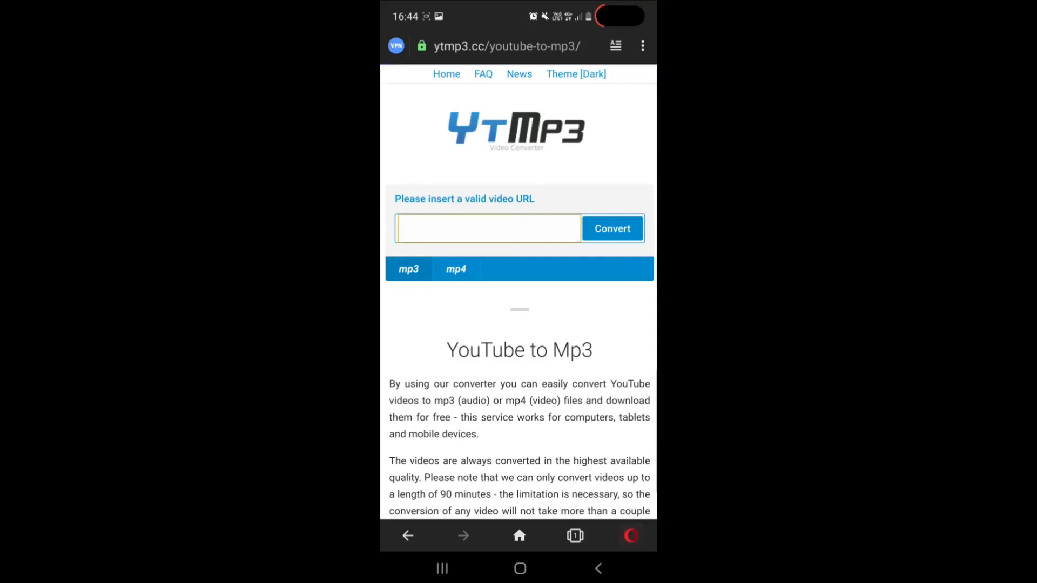
# In Opera's Clear browsing data settings, mark autofill data, site settings and cookies.
pyautogui.click(631, 536)
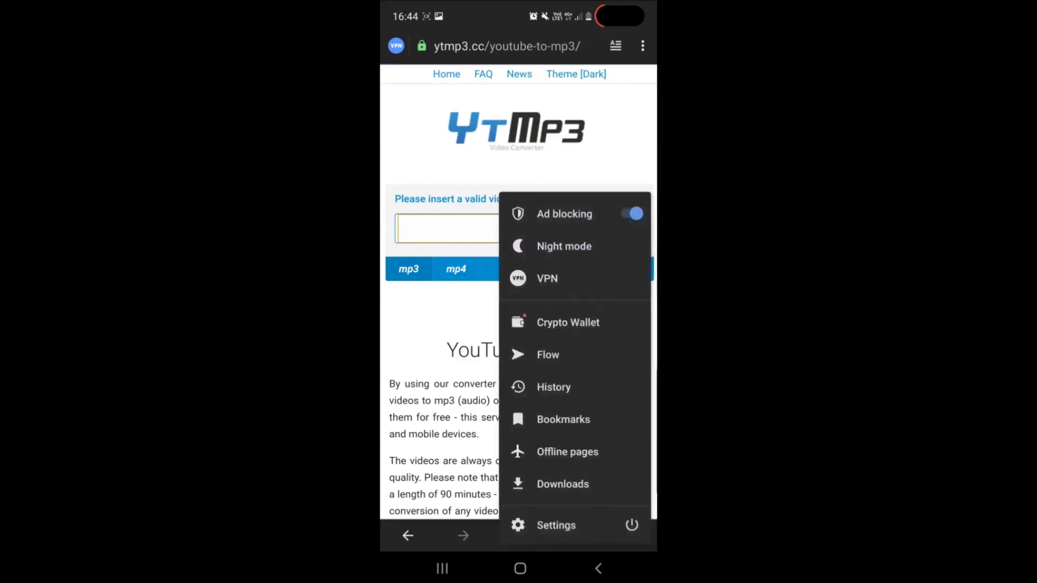
pyautogui.click(556, 525)
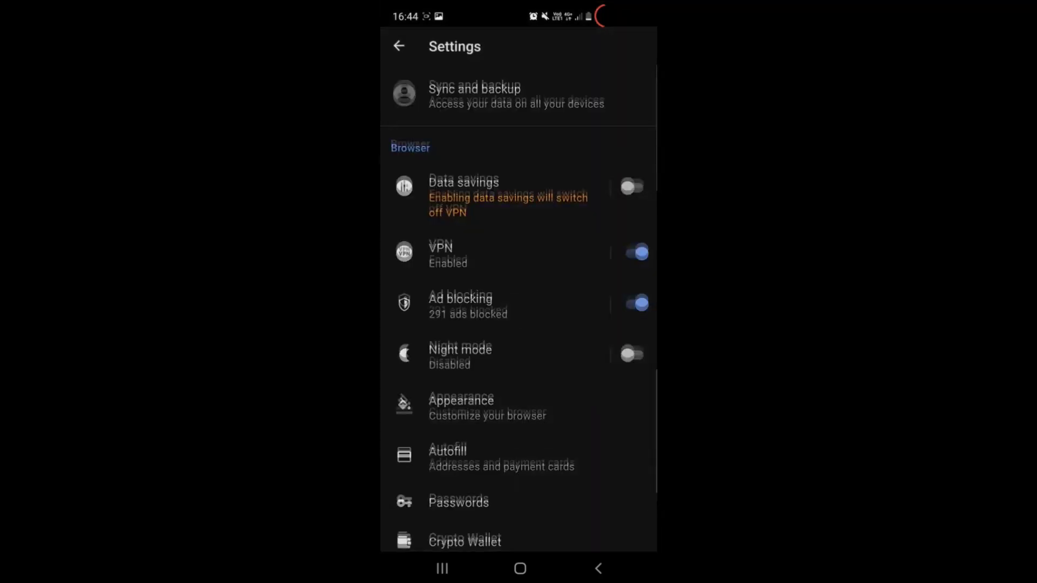
pyautogui.scroll(-3, 519, 324)
pyautogui.scroll(-2, 519, 325)
pyautogui.scroll(-5, 519, 324)
pyautogui.scroll(-5, 518, 324)
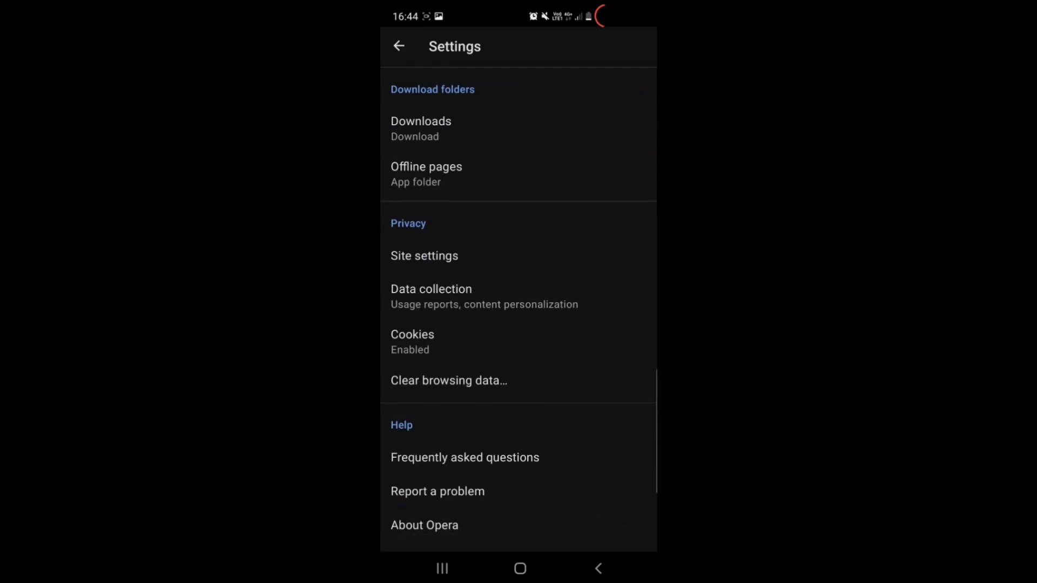
pyautogui.click(449, 379)
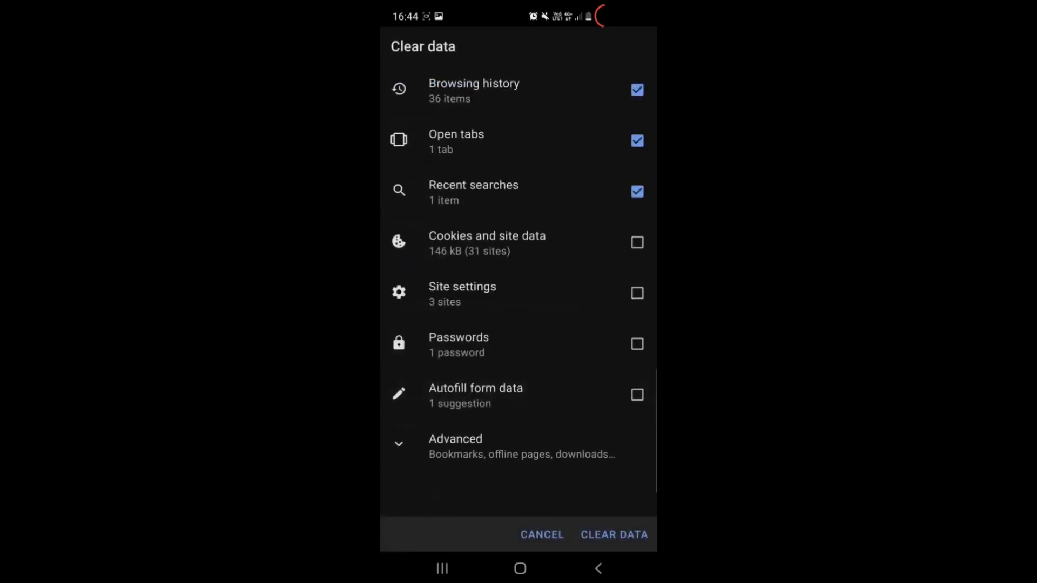
pyautogui.click(518, 395)
pyautogui.click(637, 292)
pyautogui.click(637, 243)
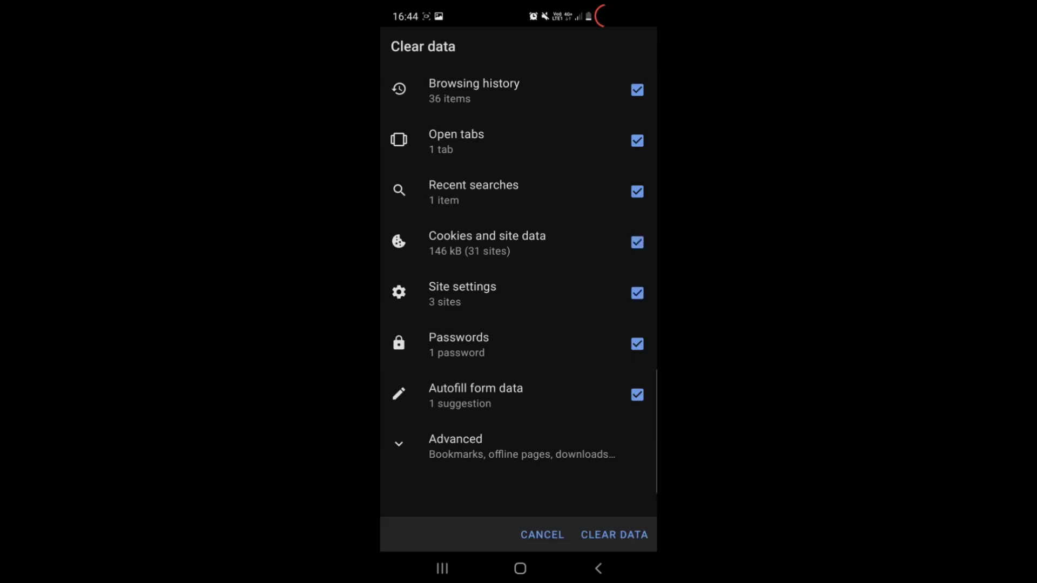
# Also mark bookmarks, offline pages, downloads, Speed Dial, news and cache, keep passwords, then clear.
pyautogui.click(455, 445)
pyautogui.scroll(-5, 519, 324)
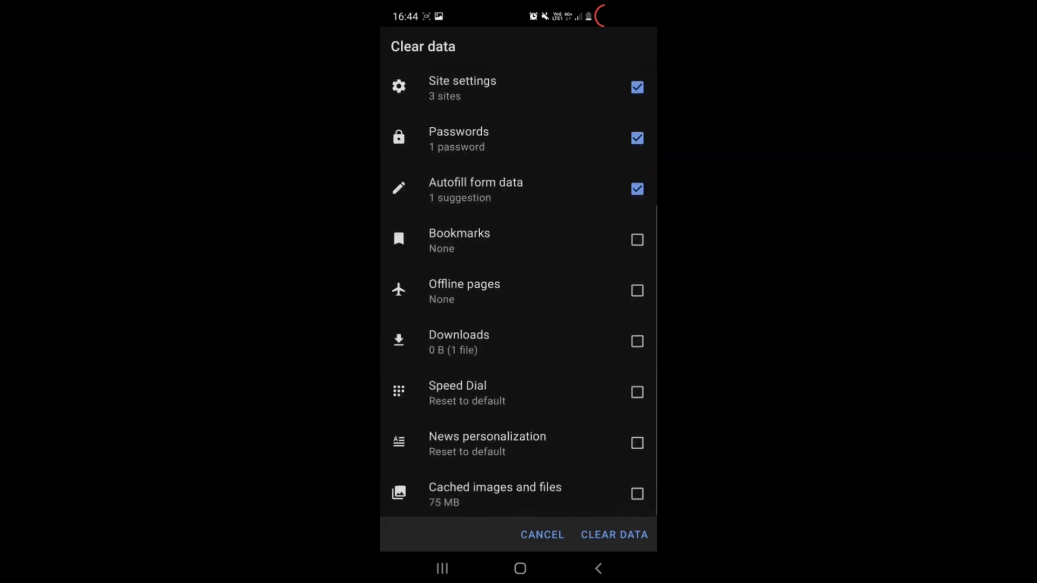
pyautogui.click(637, 240)
pyautogui.click(637, 291)
pyautogui.click(636, 341)
pyautogui.scroll(-1, 518, 324)
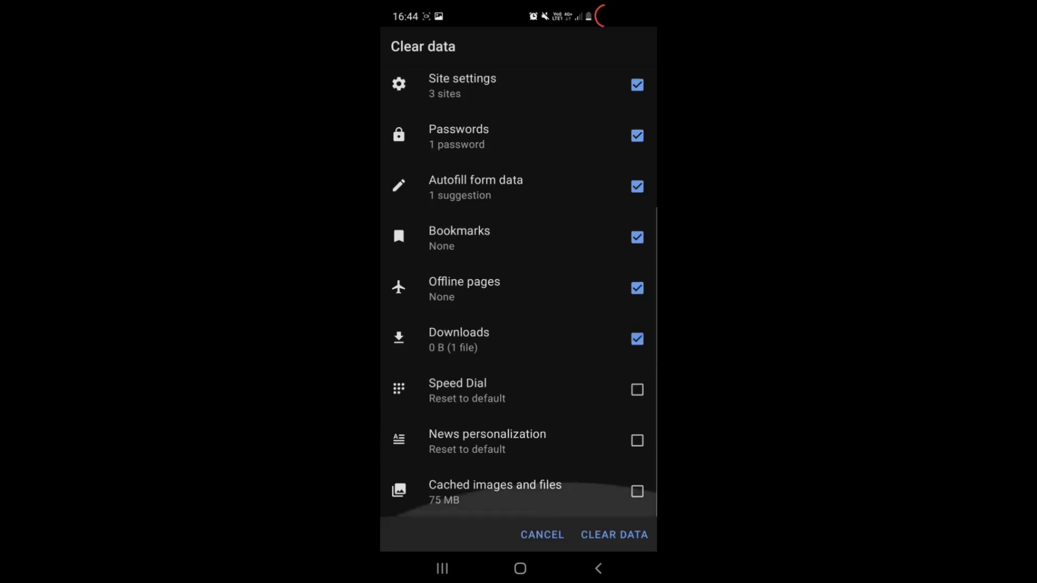
pyautogui.click(637, 390)
pyautogui.click(636, 440)
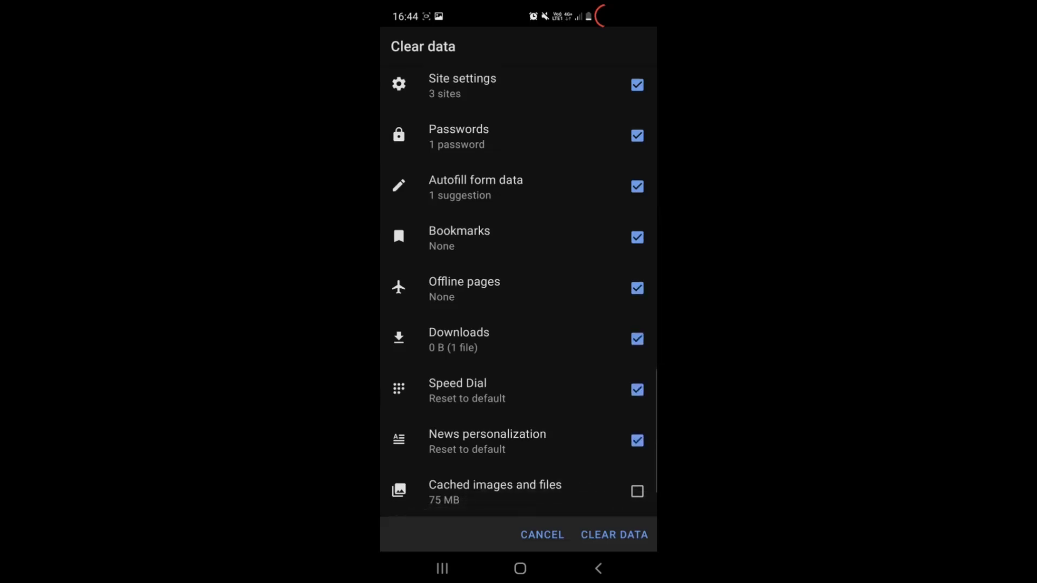
pyautogui.click(638, 491)
pyautogui.scroll(5, 518, 292)
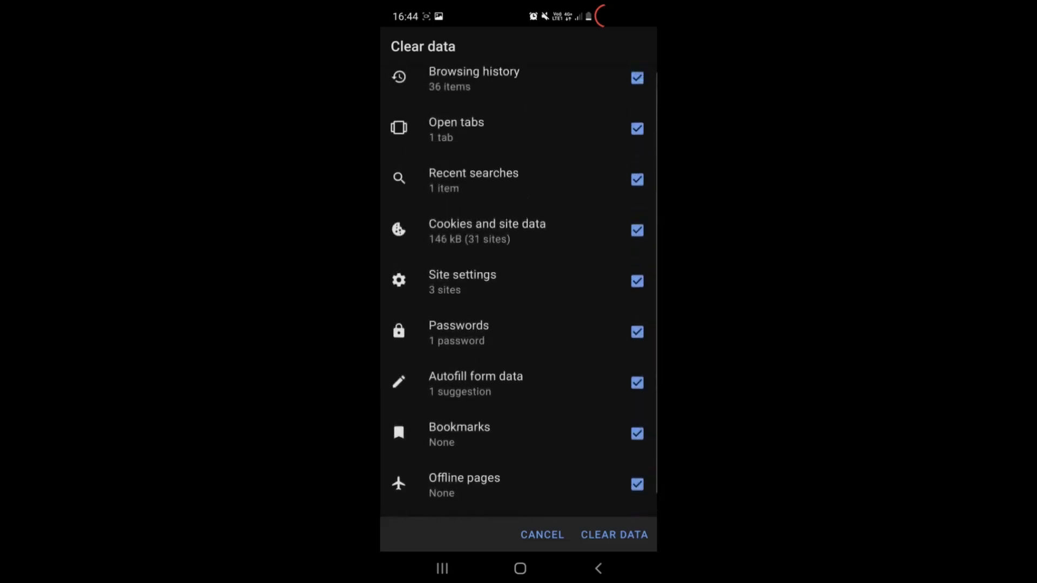
pyautogui.click(637, 343)
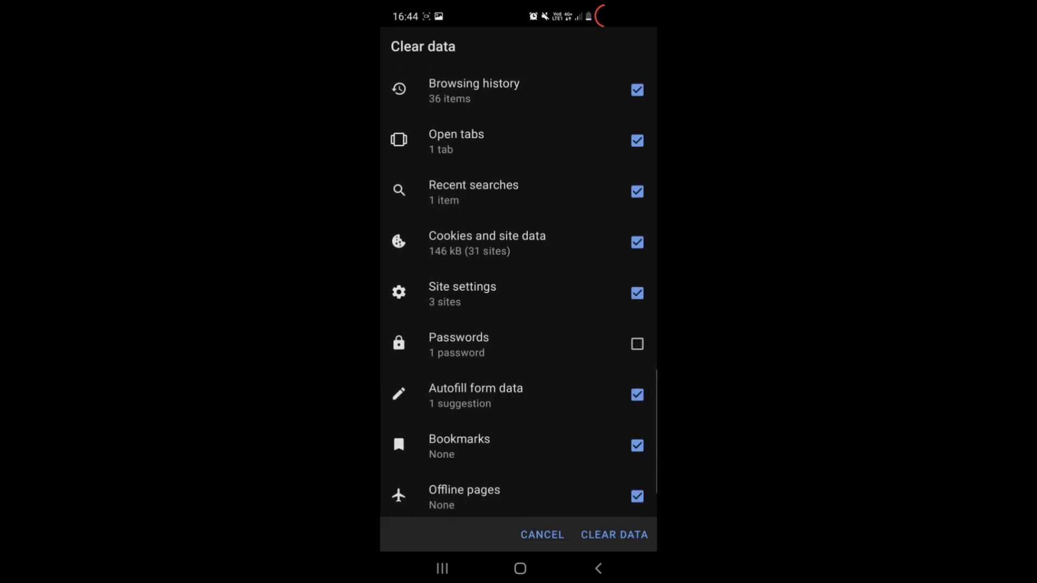
pyautogui.click(614, 535)
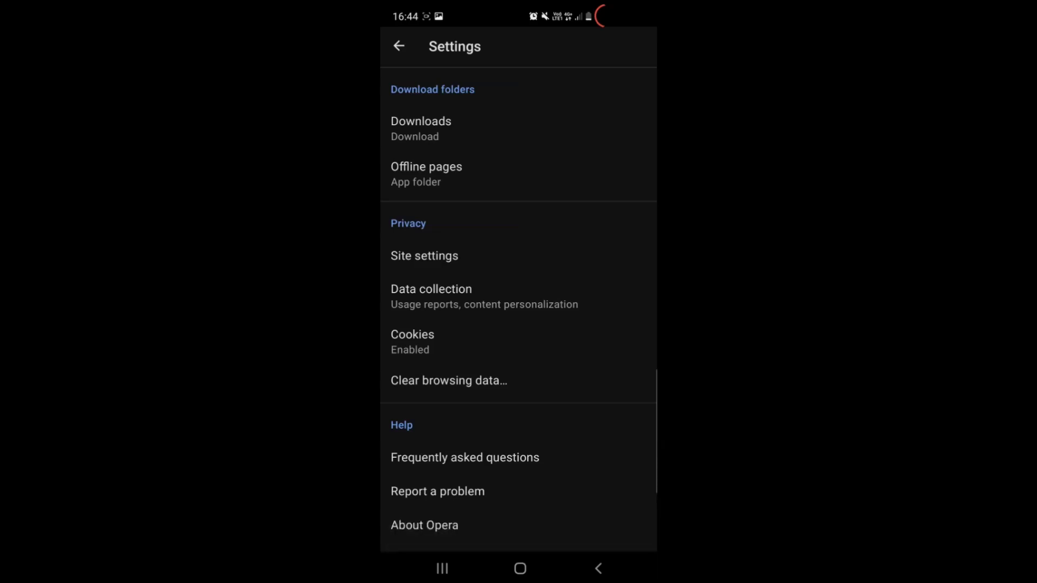
# Go home, restart the phone, and bring up the full app drawer.
pyautogui.click(521, 568)
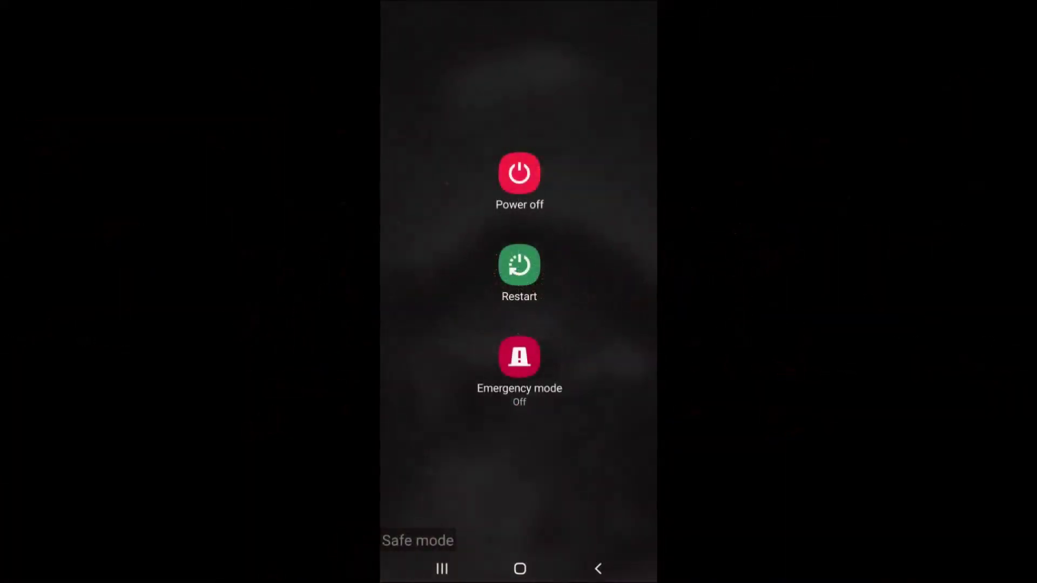
pyautogui.click(520, 265)
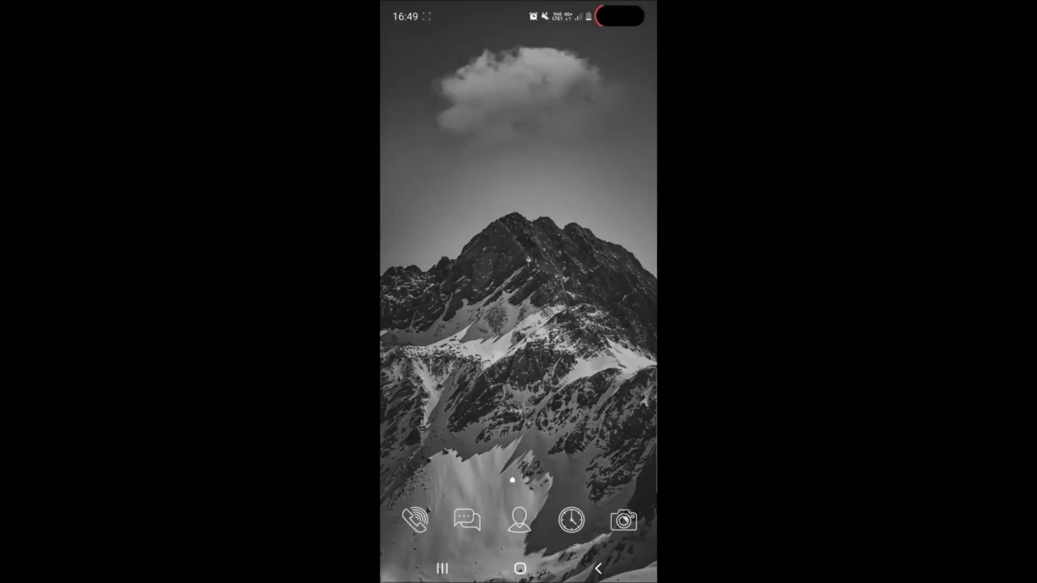
pyautogui.moveTo(519, 446); pyautogui.dragTo(519, 203)
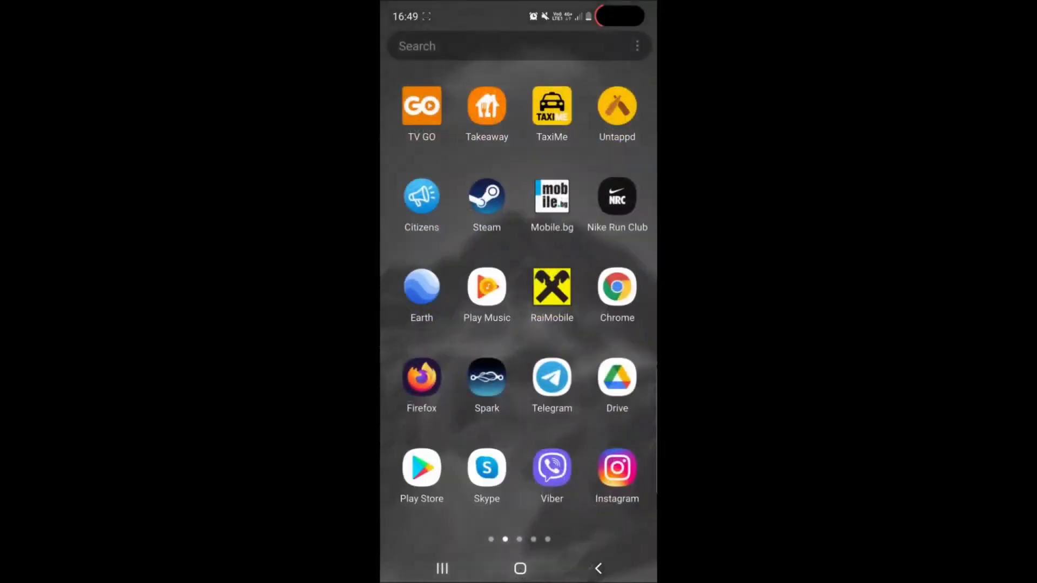
# Launch Microsoft Edge and go to Settings > Privacy and Security.
pyautogui.click(417, 47)
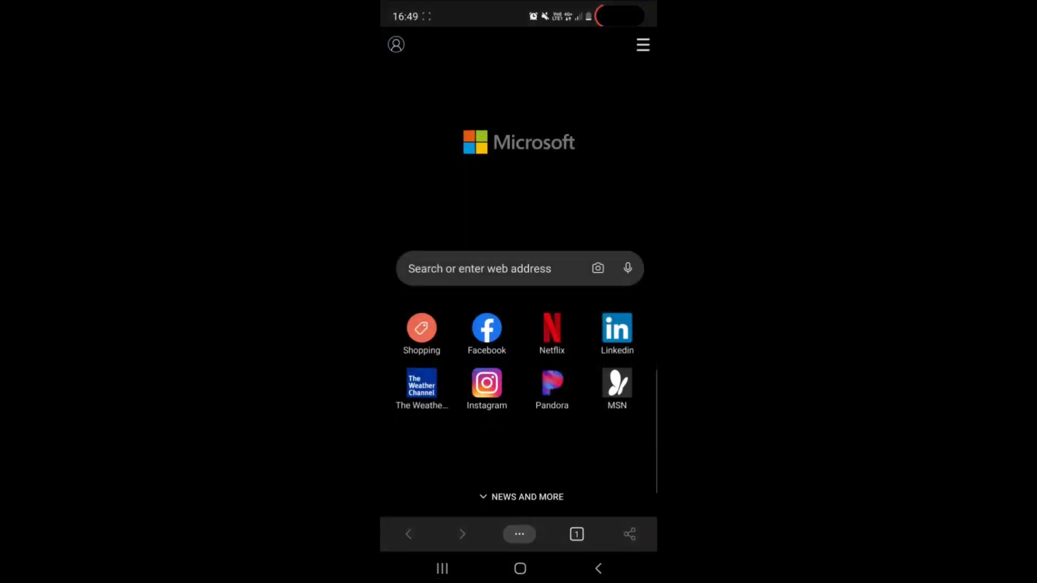
pyautogui.click(519, 533)
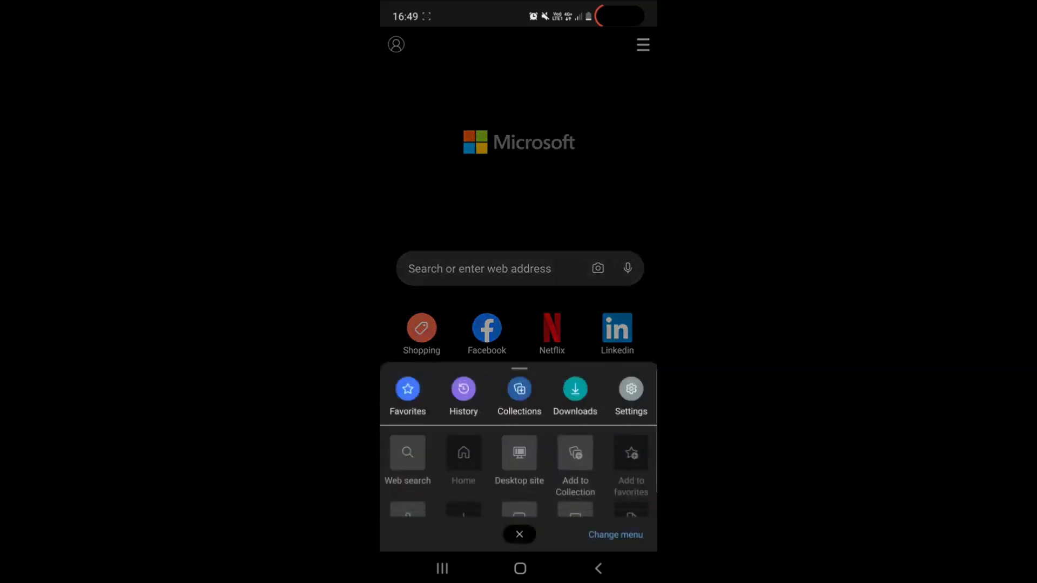
pyautogui.click(630, 395)
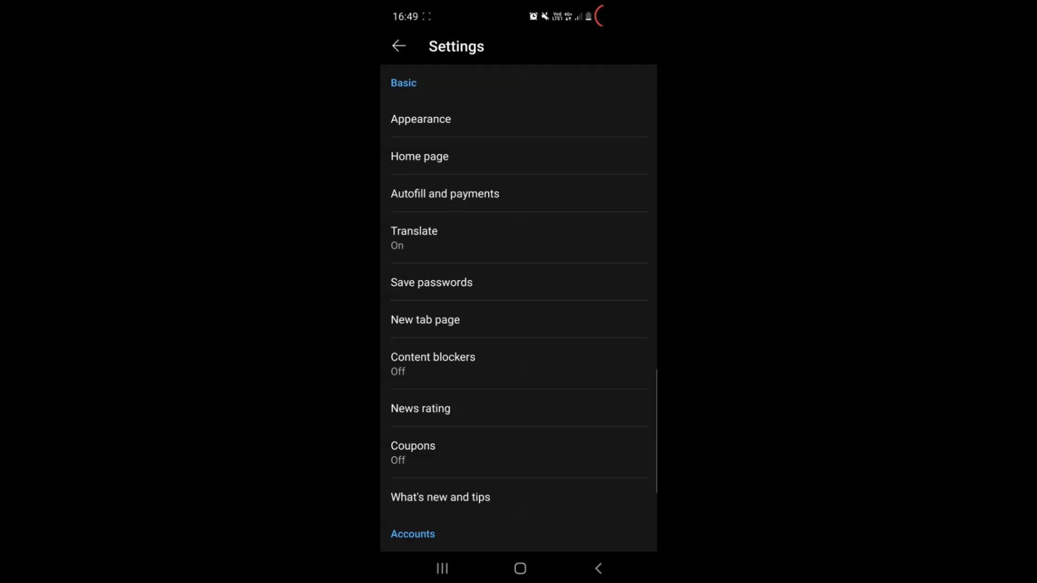
pyautogui.scroll(-5, 518, 308)
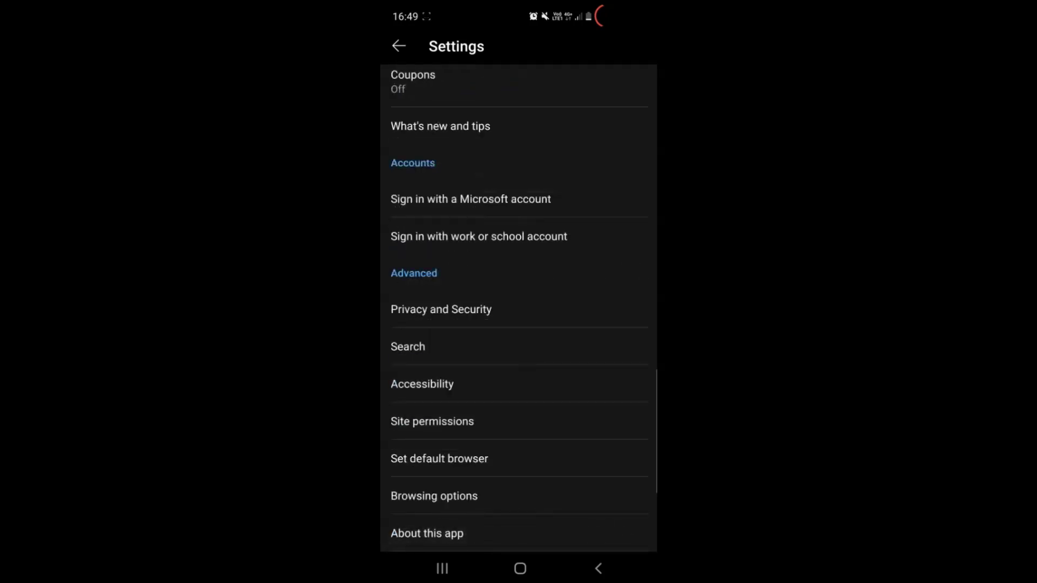
pyautogui.click(440, 310)
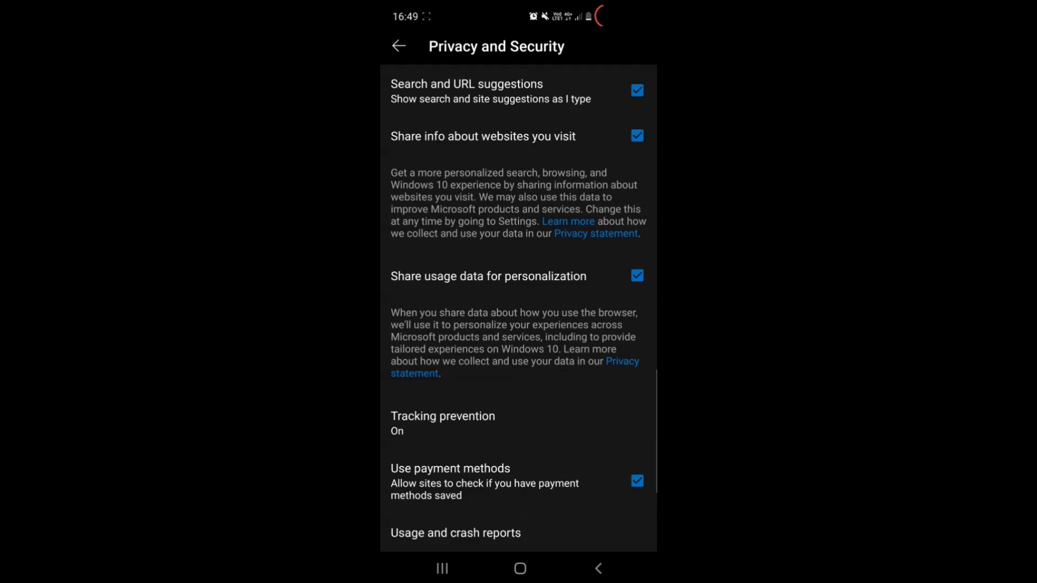
pyautogui.scroll(-2, 519, 307)
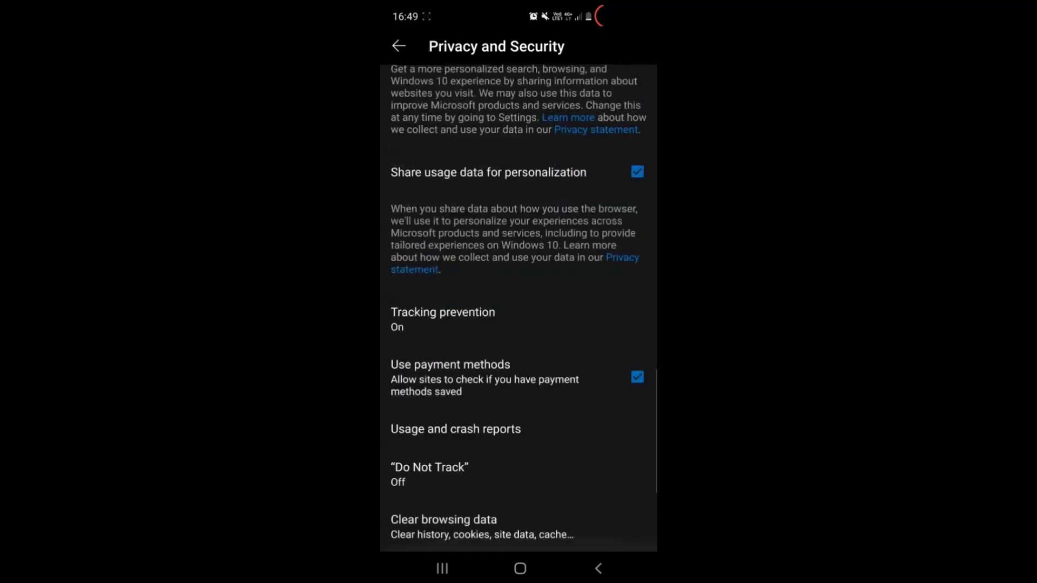
# Select saved passwords, form data and site permissions for clearing, leaving clear-on-exit off.
pyautogui.click(444, 527)
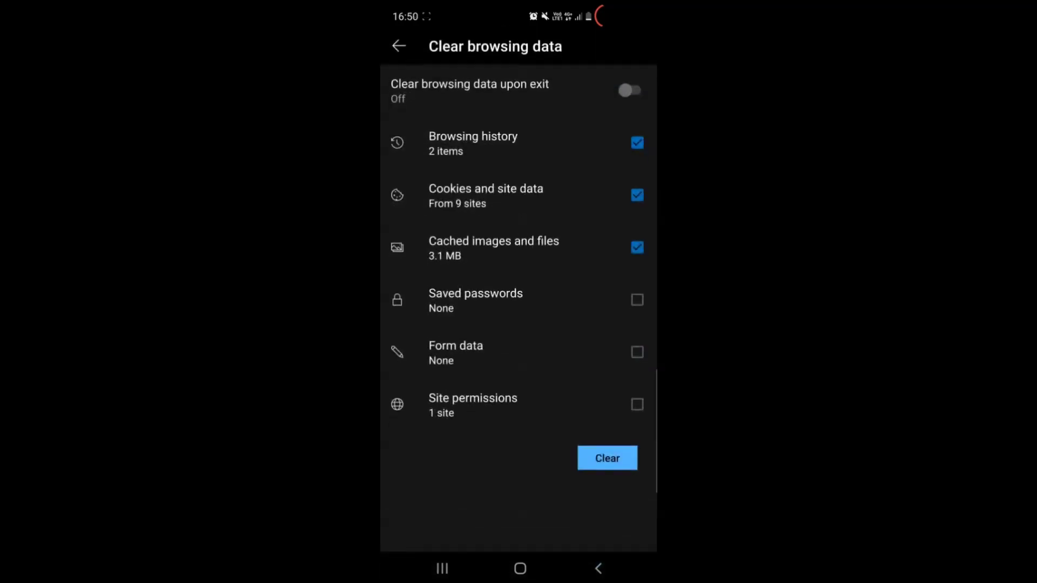
pyautogui.click(519, 299)
pyautogui.click(518, 353)
pyautogui.click(519, 404)
pyautogui.click(632, 90)
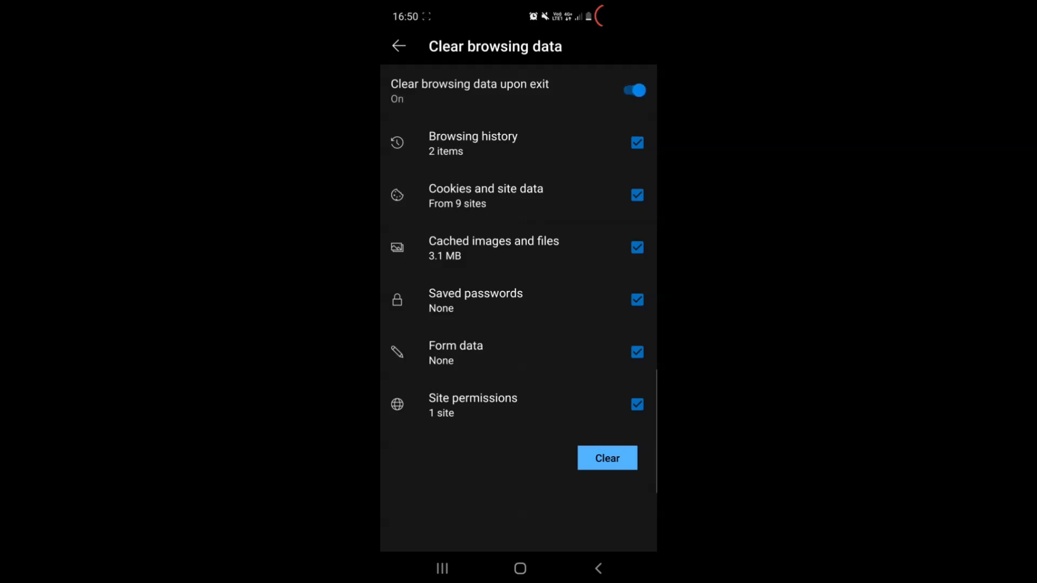
pyautogui.click(631, 90)
# Clear and confirm all Edge browsing data, then go to the recent apps screen.
pyautogui.click(607, 458)
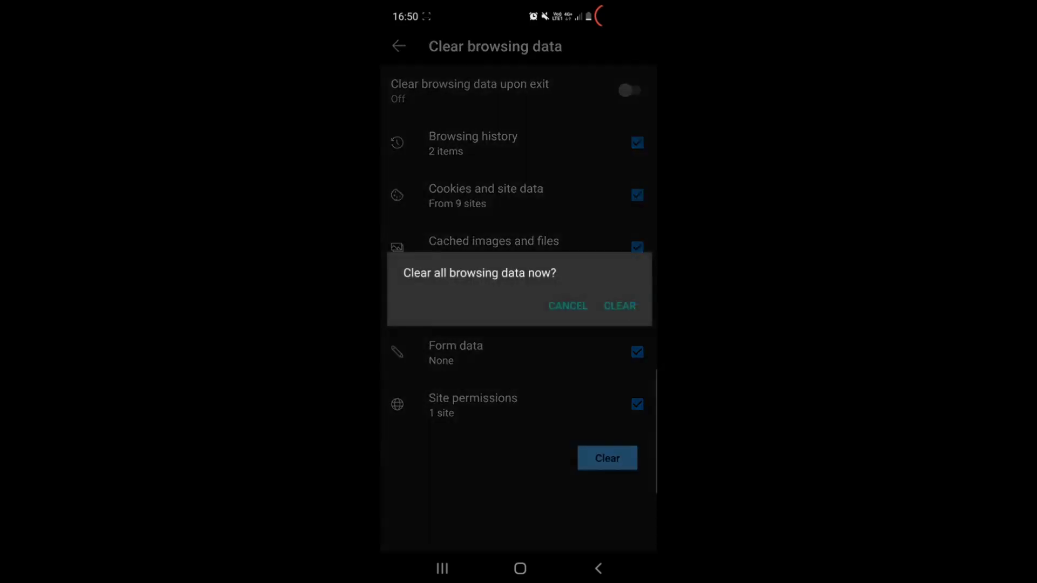
pyautogui.click(620, 306)
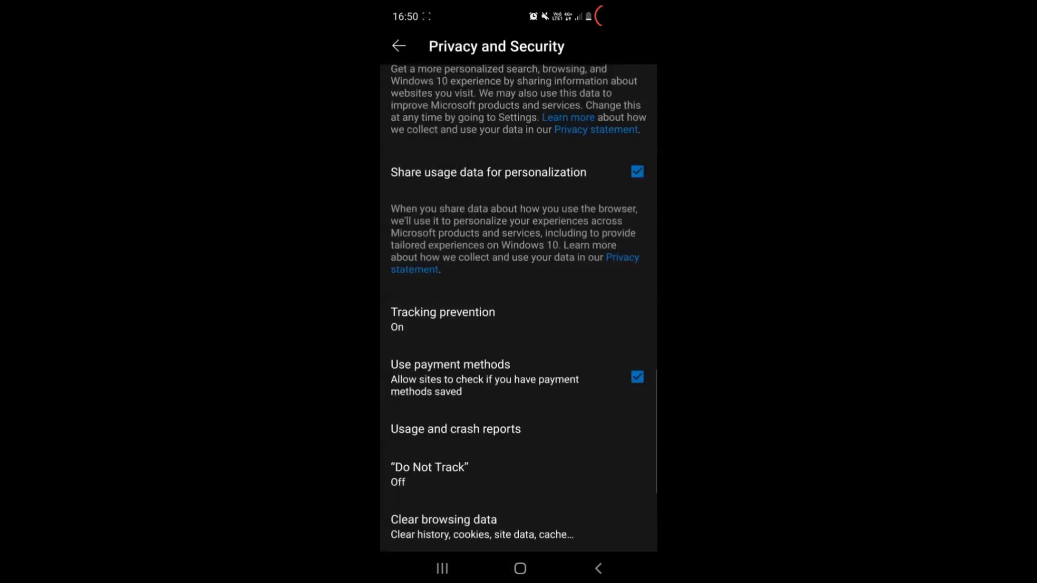
pyautogui.click(598, 568)
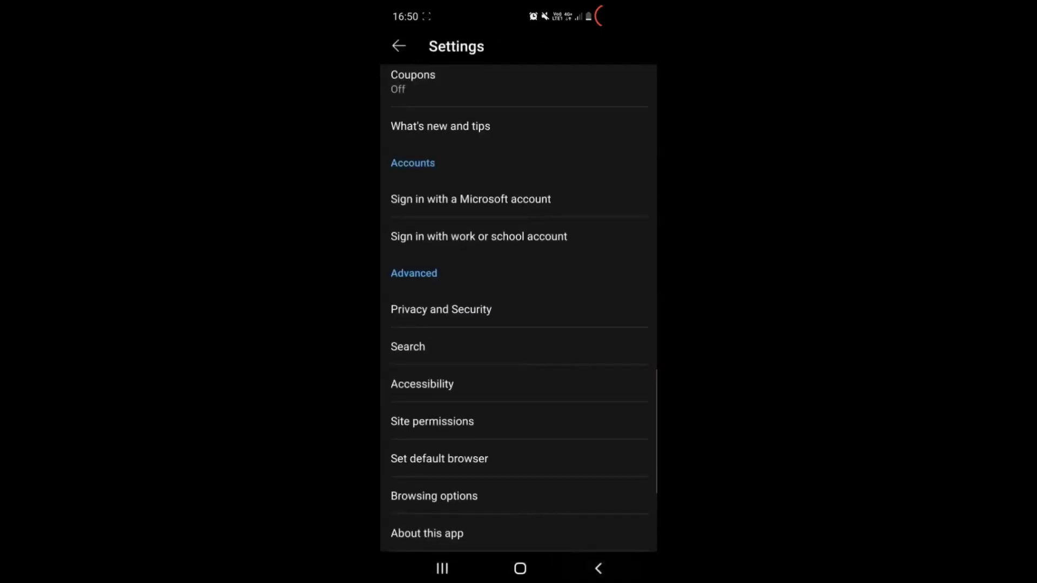
pyautogui.click(443, 568)
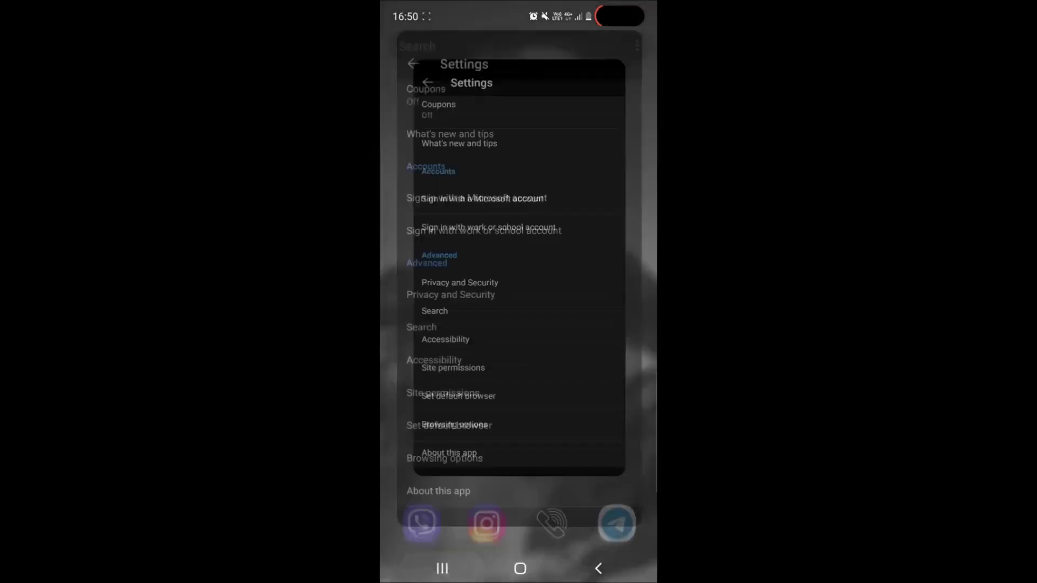
# Swipe Edge away in Recents and launch Play Store through the app search.
pyautogui.moveTo(519, 308); pyautogui.dragTo(518, 66)
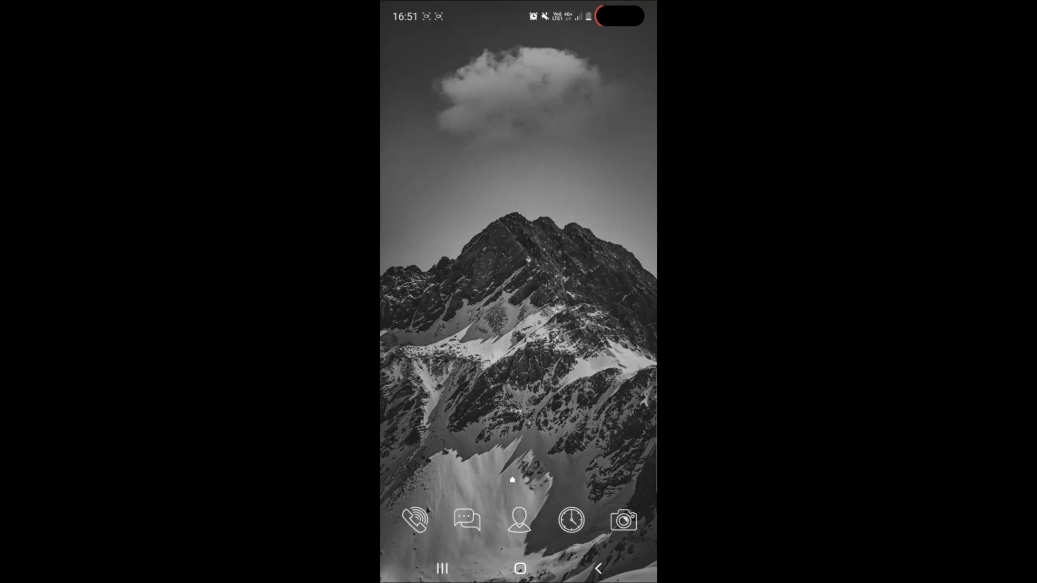
pyautogui.moveTo(519, 405); pyautogui.dragTo(519, 162)
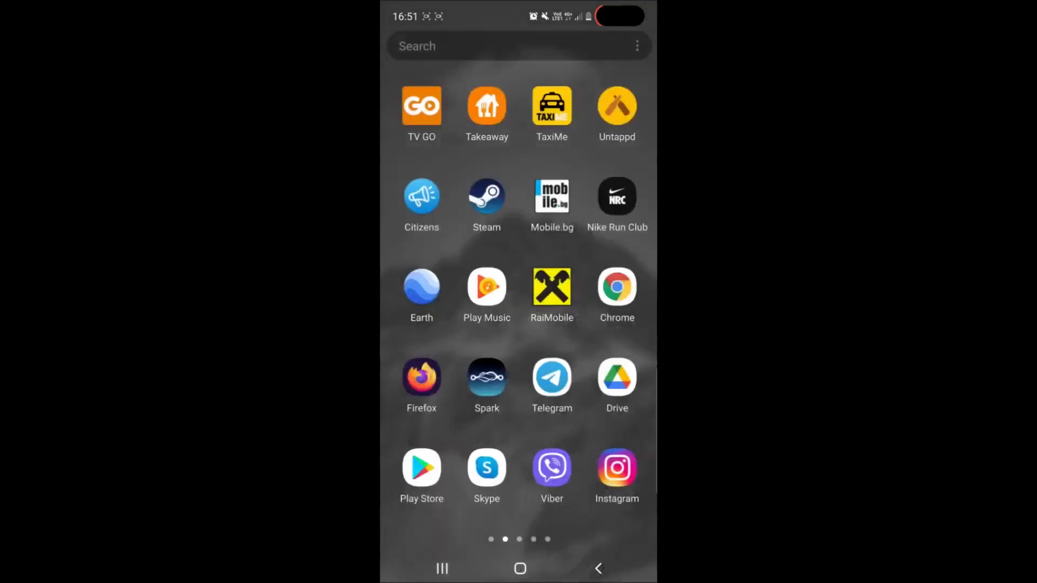
pyautogui.click(486, 46)
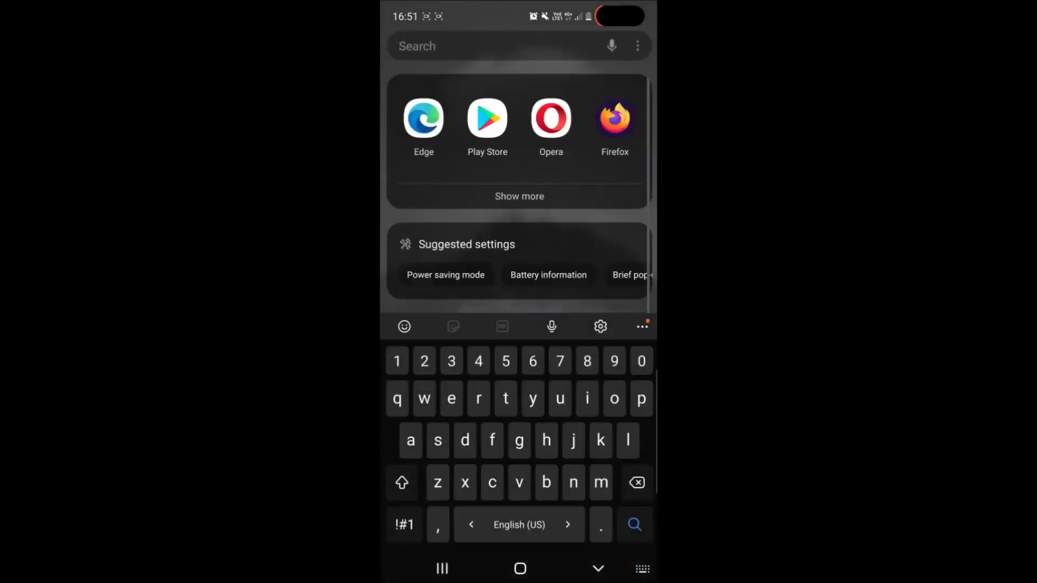
pyautogui.click(487, 119)
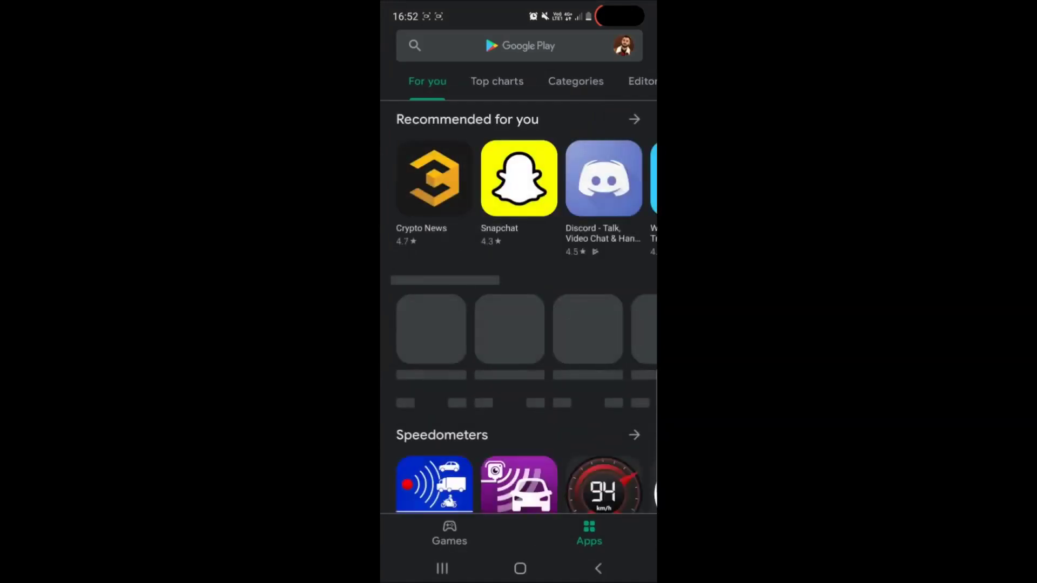
# Search the Play Store for 'avast', install Avast Antivirus and open it.
pyautogui.click(519, 46)
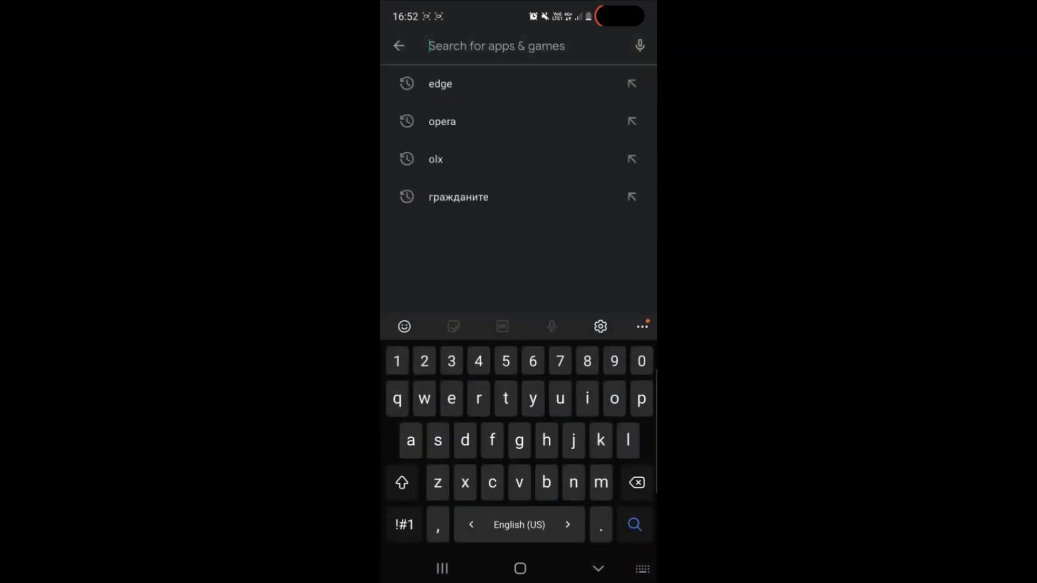
pyautogui.write('ava')
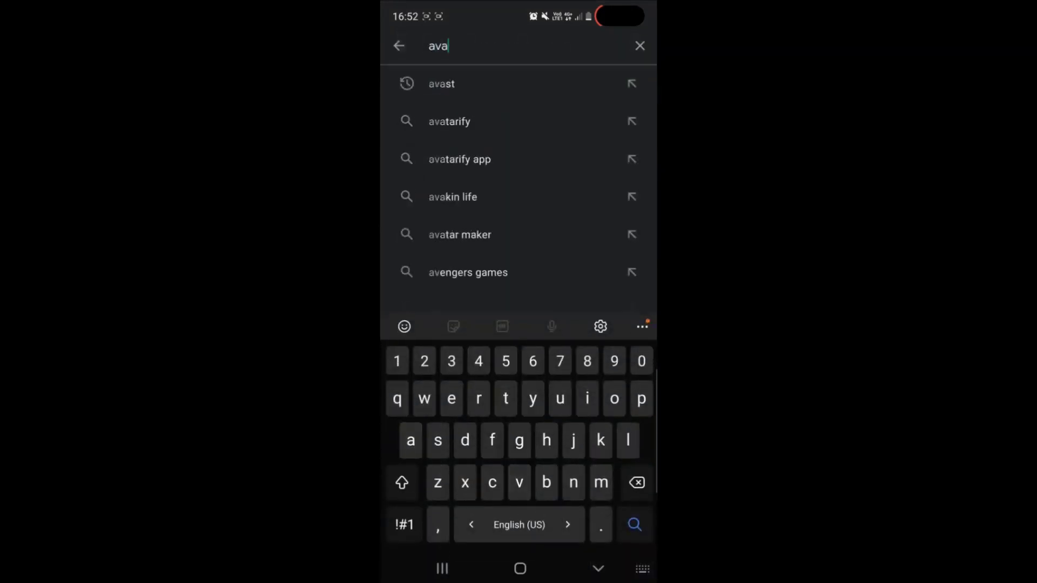
pyautogui.write('st')
pyautogui.press('Return')
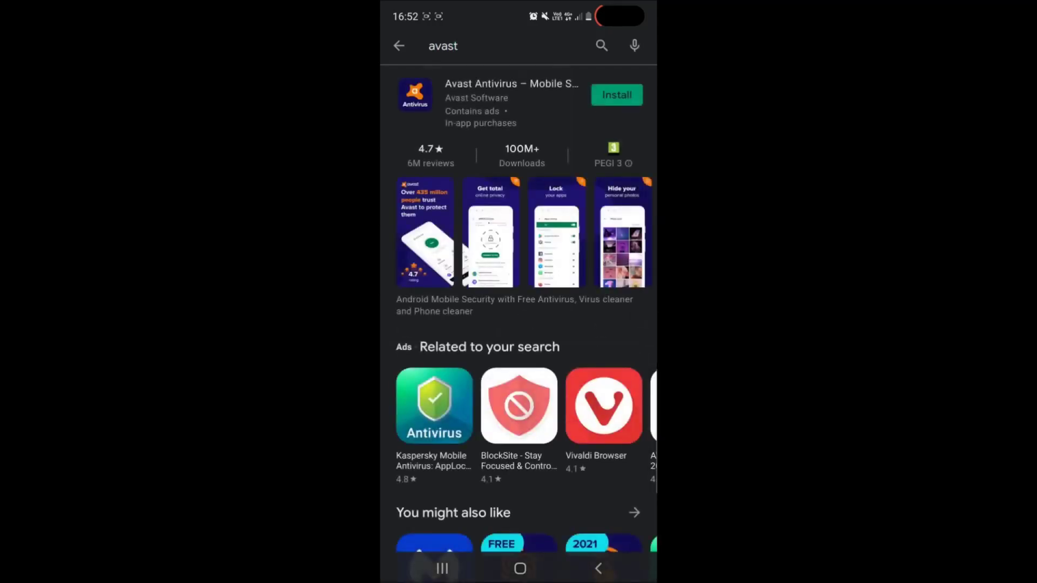
pyautogui.click(617, 95)
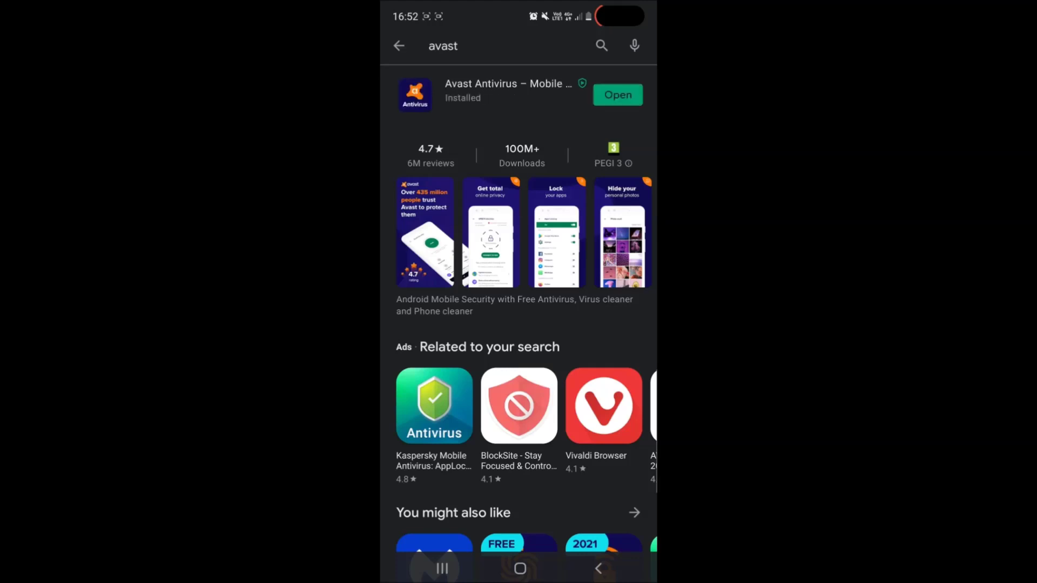
pyautogui.click(617, 95)
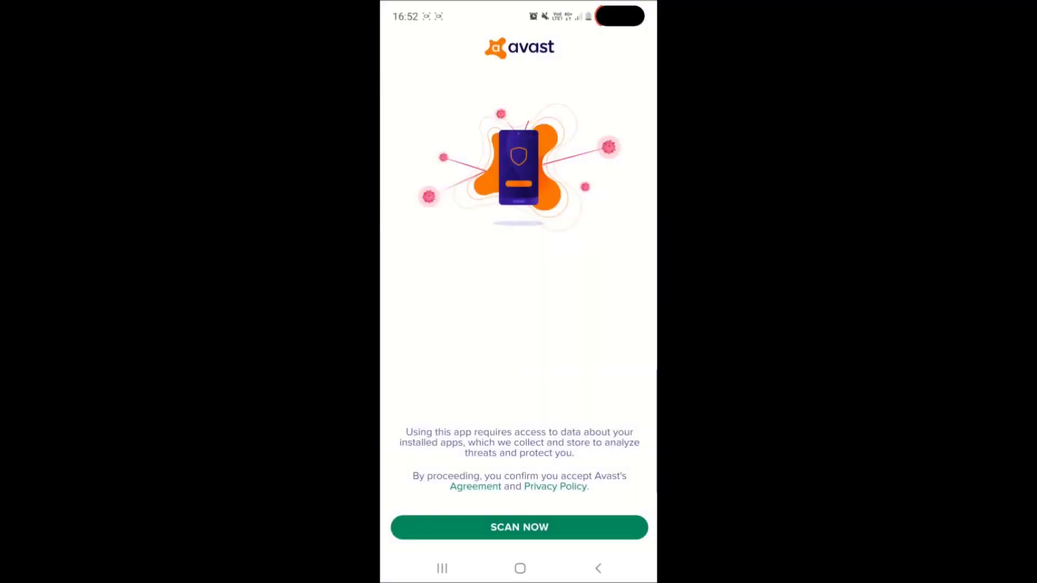
# Run an Avast scan with media and file access allowed, then return home.
pyautogui.click(519, 528)
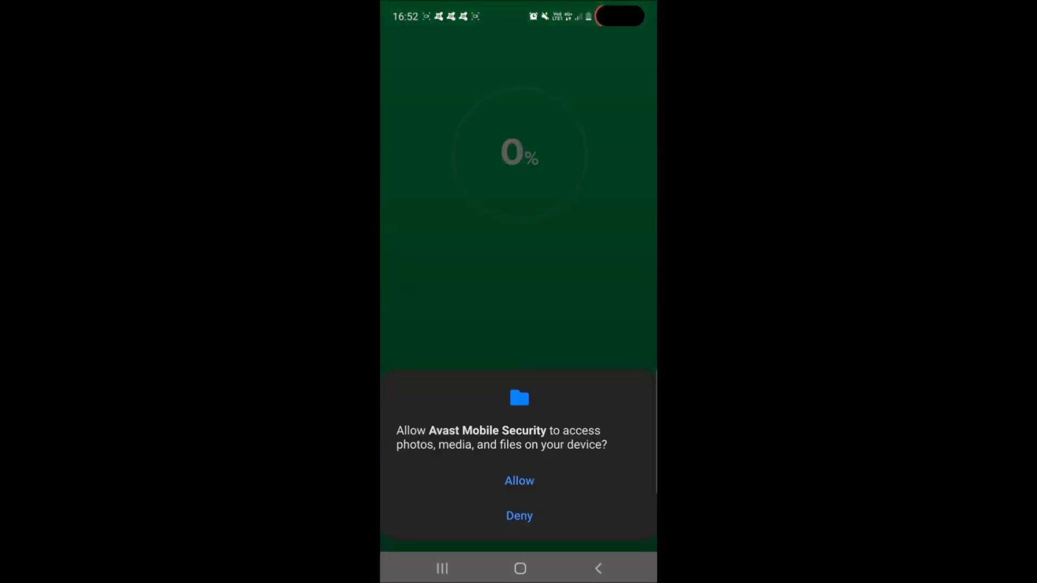
pyautogui.click(520, 480)
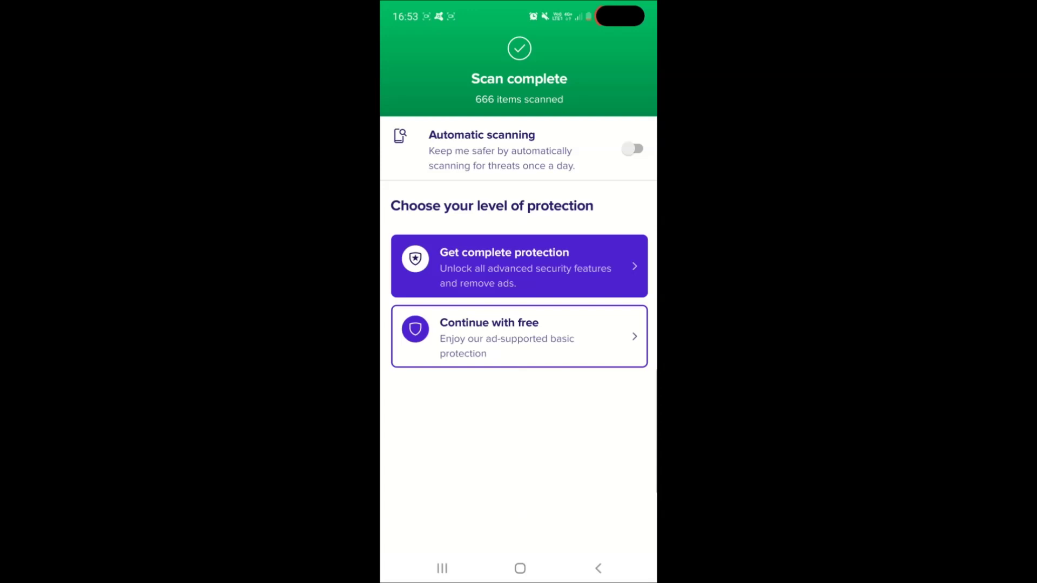
pyautogui.click(519, 568)
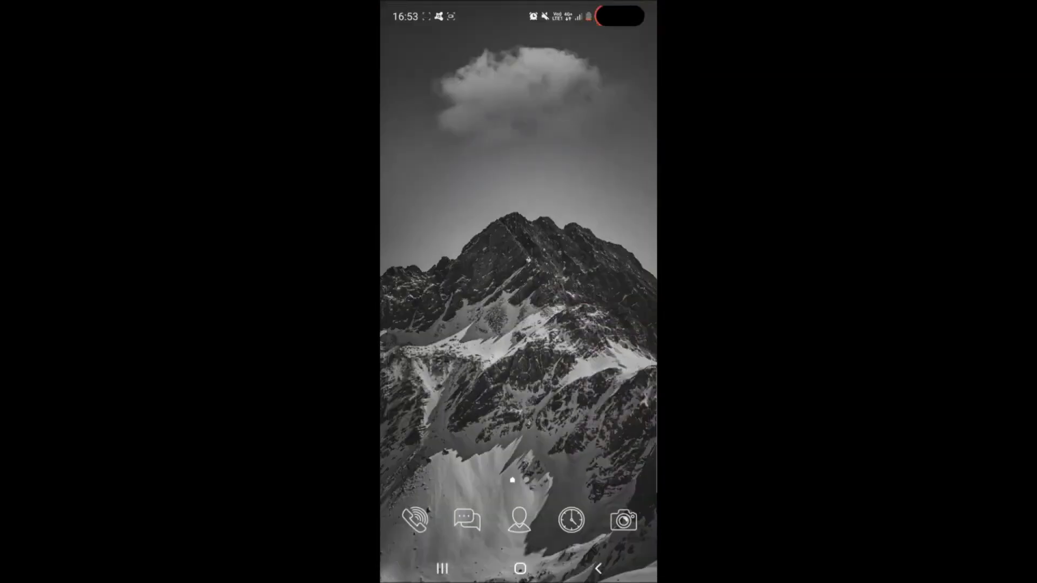